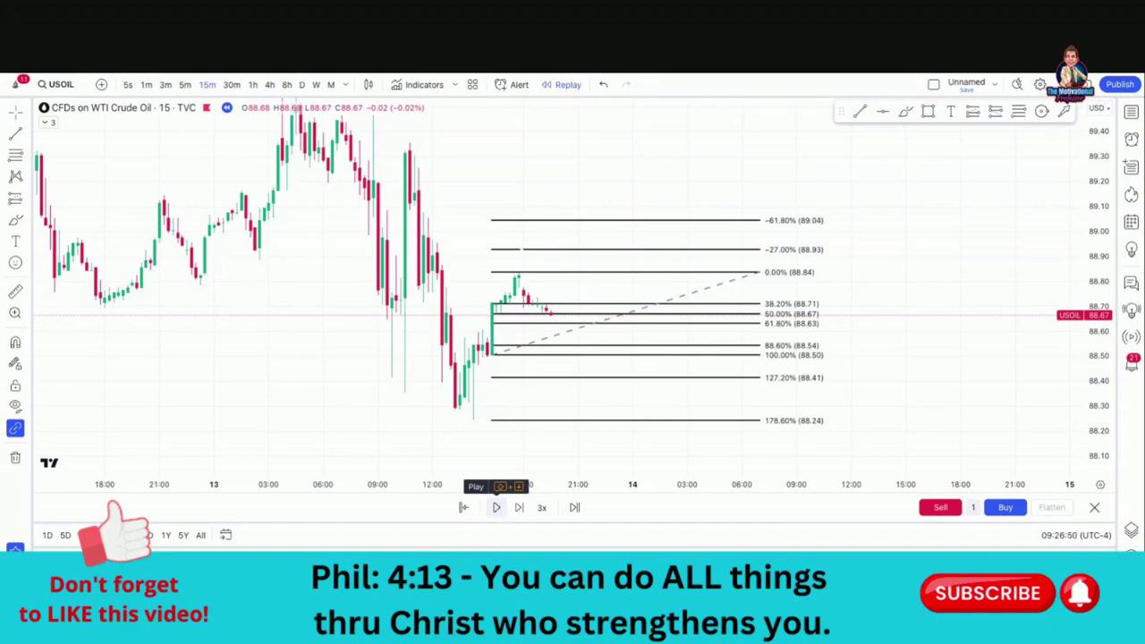
Step: Play the bar replay of the USOIL 15-minute chart and pause it once price has risen past the Fibonacci levels
{"action": "left_click", "coordinate": [496, 507]}
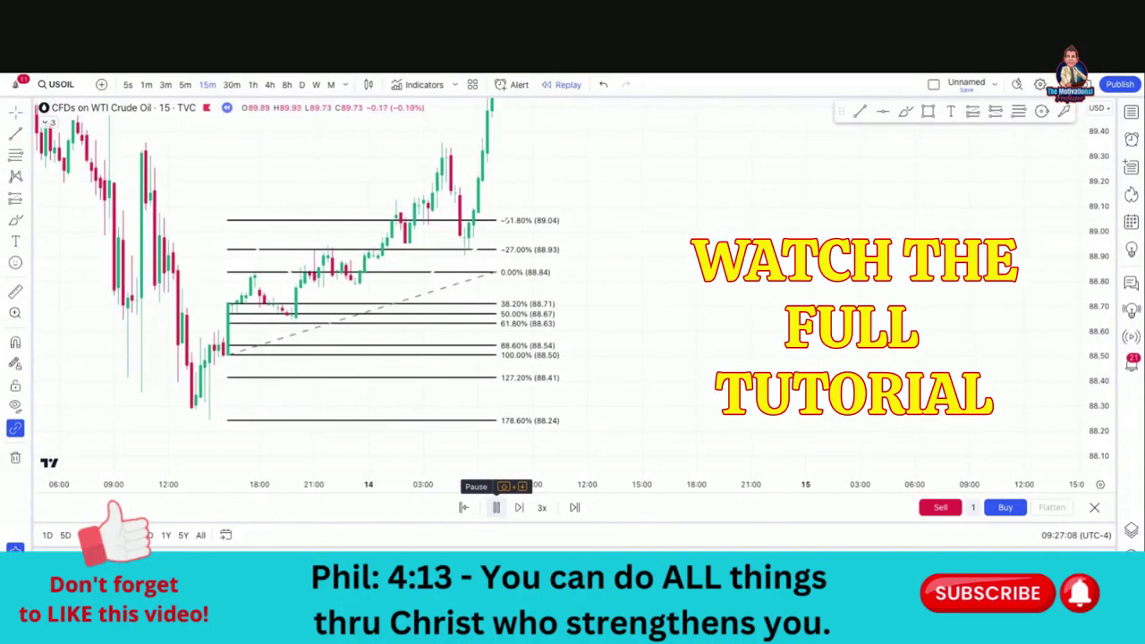
{"action": "left_click", "coordinate": [495, 507]}
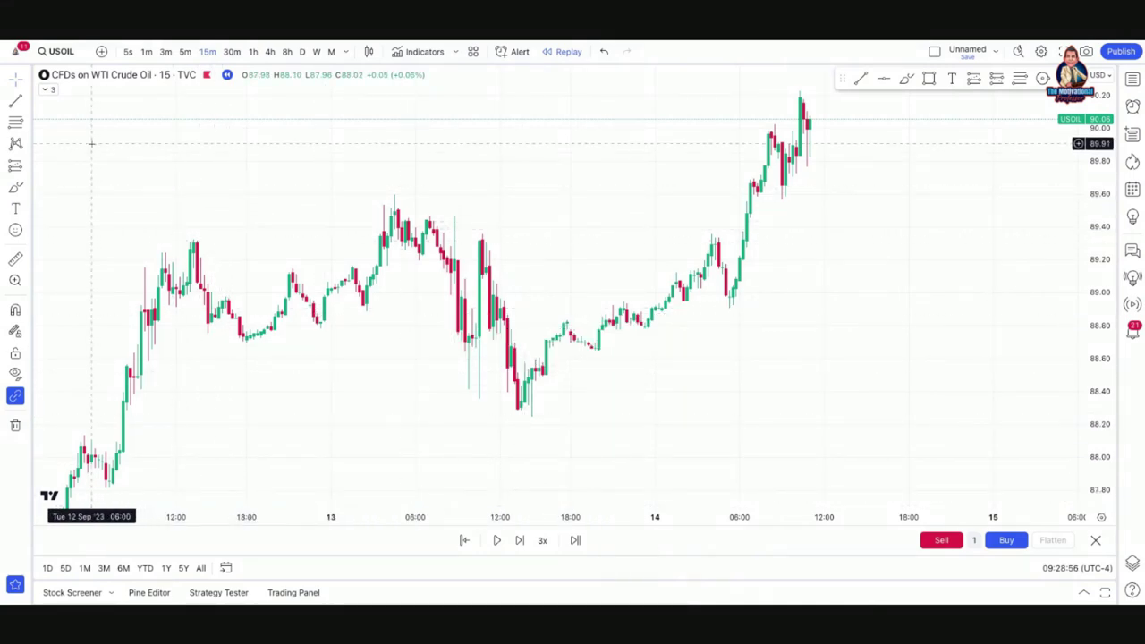
Step: Zoom in on the 13 September price low and the rise that follows it
{"action": "left_click", "coordinate": [29, 124]}
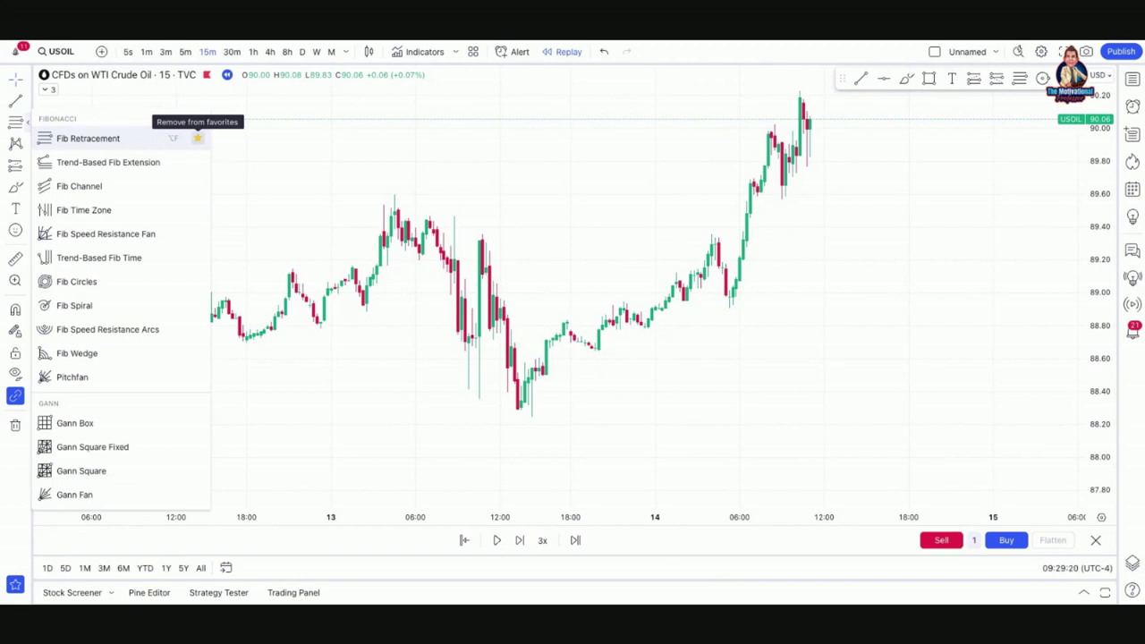
{"action": "left_click", "coordinate": [87, 138]}
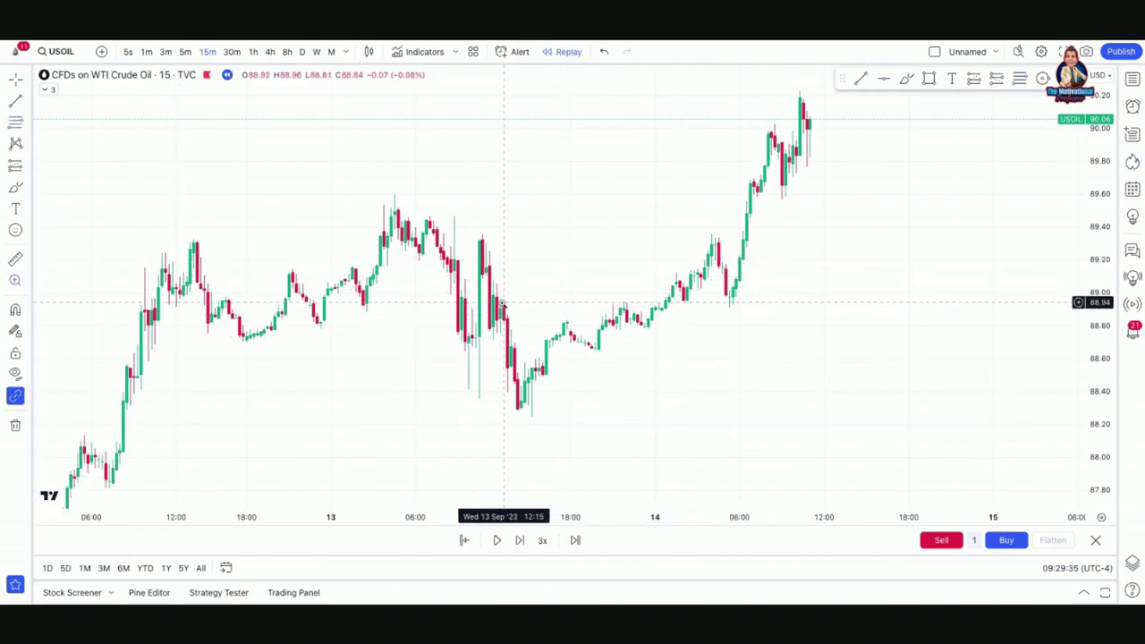
{"action": "left_click_drag", "start_coordinate": [499, 292], "coordinate": [673, 446]}
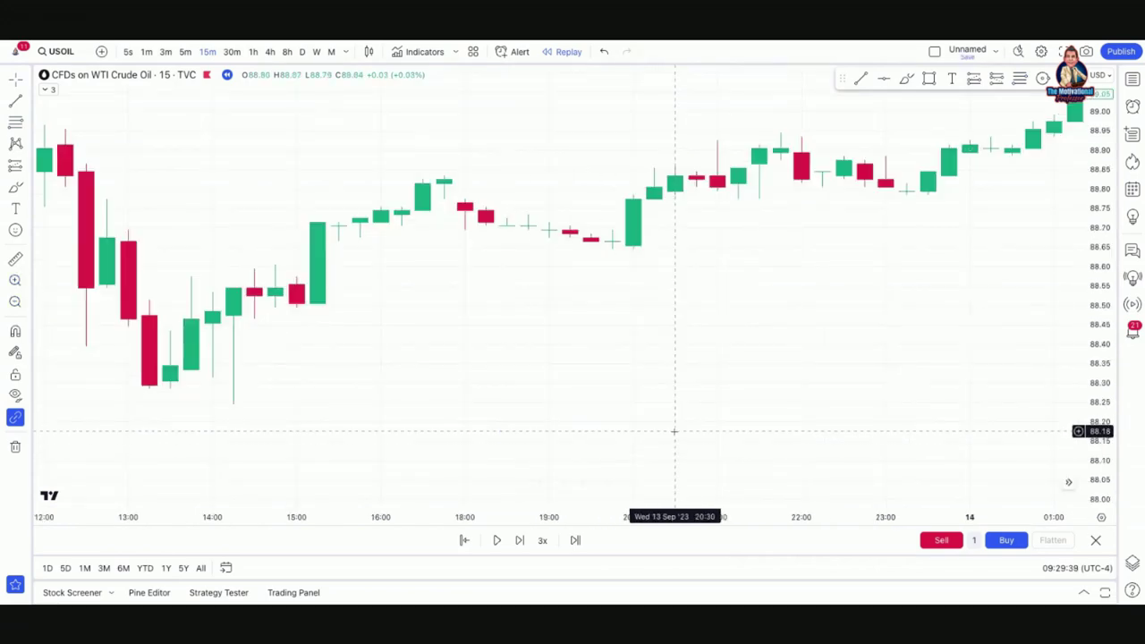
{"action": "scroll", "coordinate": [672, 431], "scroll_direction": "left", "scroll_amount": 5}
{"action": "scroll", "coordinate": [674, 431], "scroll_direction": "left", "scroll_amount": 5}
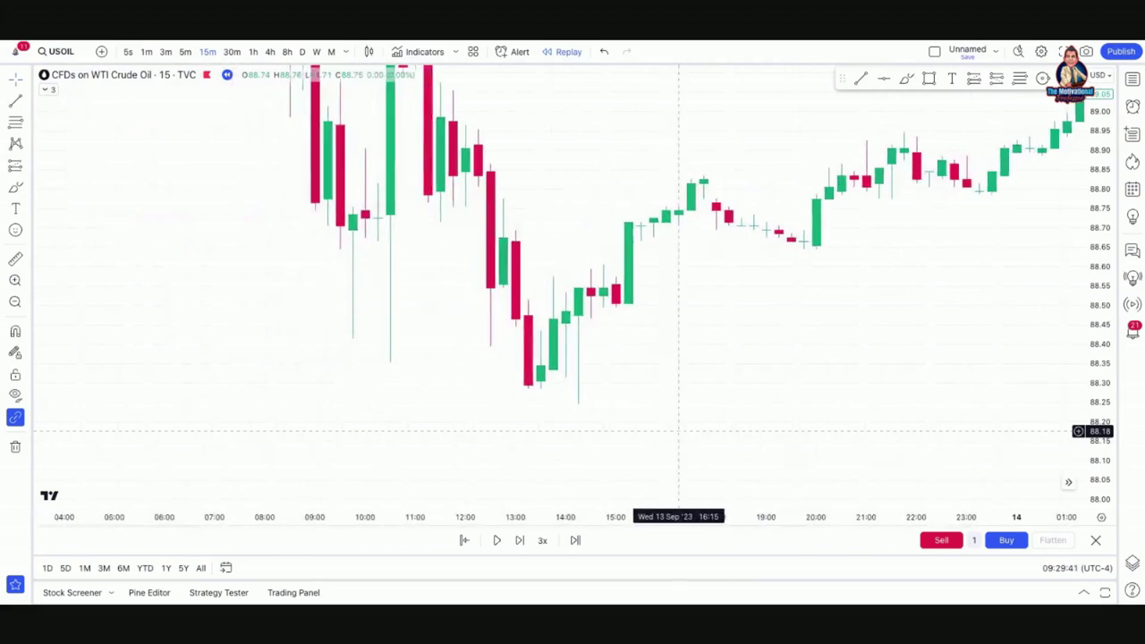
{"action": "left_click", "coordinate": [18, 79]}
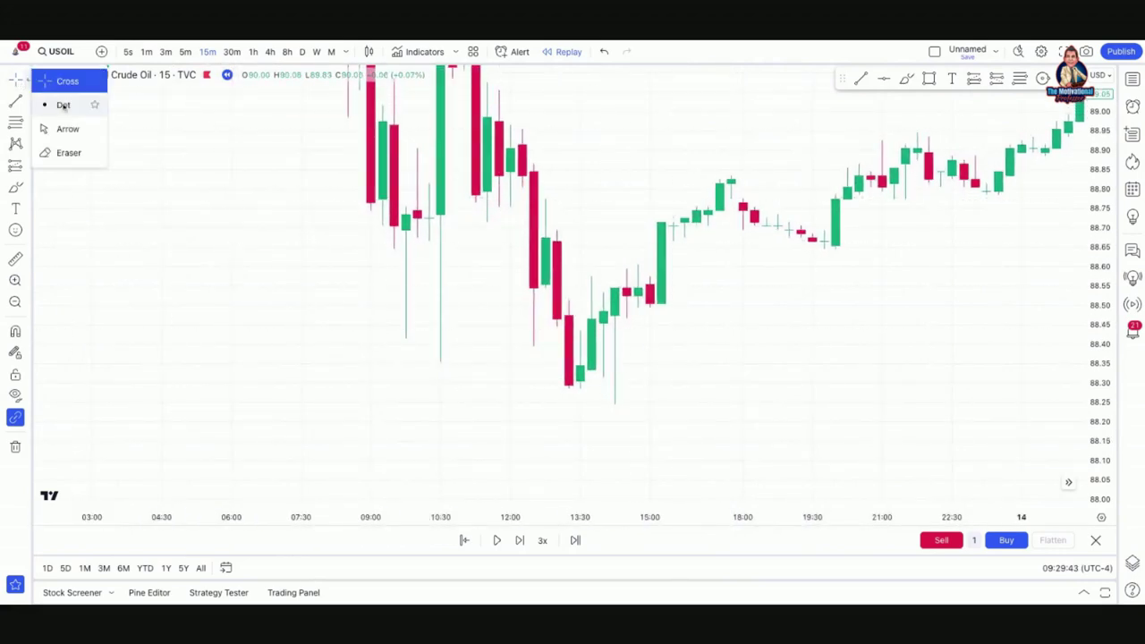
{"action": "left_click_drag", "start_coordinate": [816, 305], "coordinate": [651, 375]}
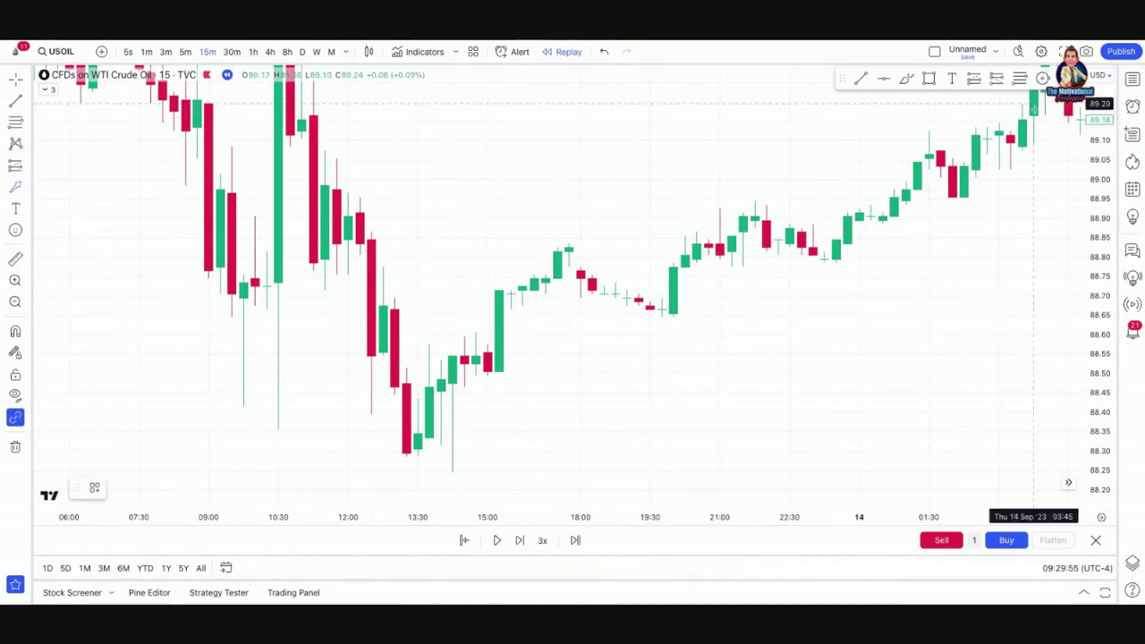
Step: Draw an arrow marker pointing at the base of the large green 15:15 candle, at about 88.50, and fill it red
{"action": "left_click", "coordinate": [648, 381]}
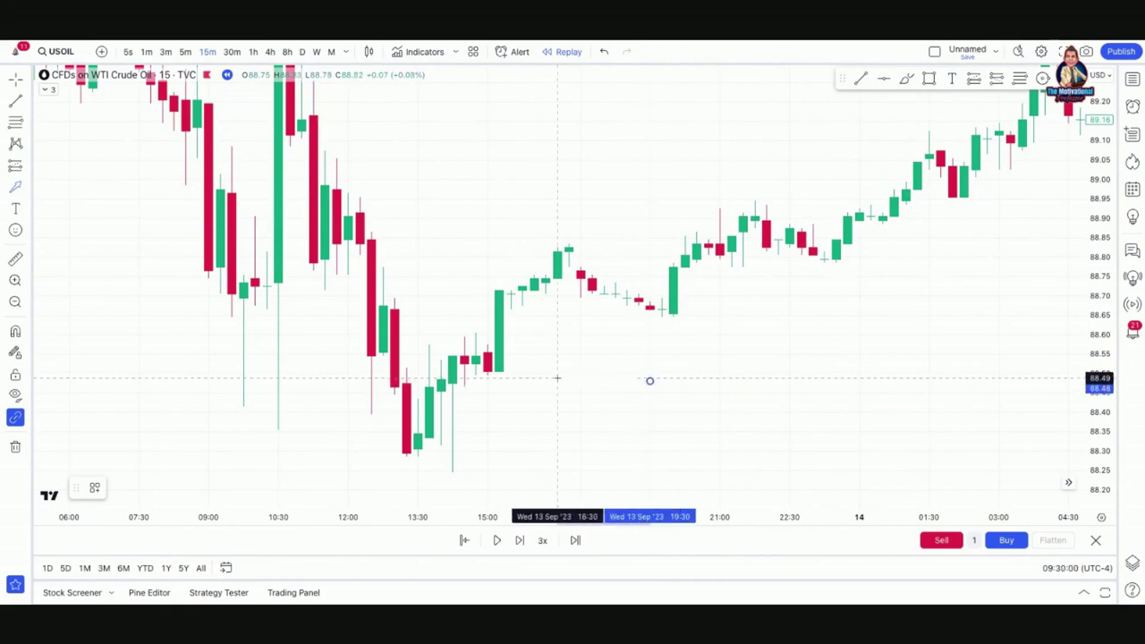
{"action": "left_click", "coordinate": [512, 374]}
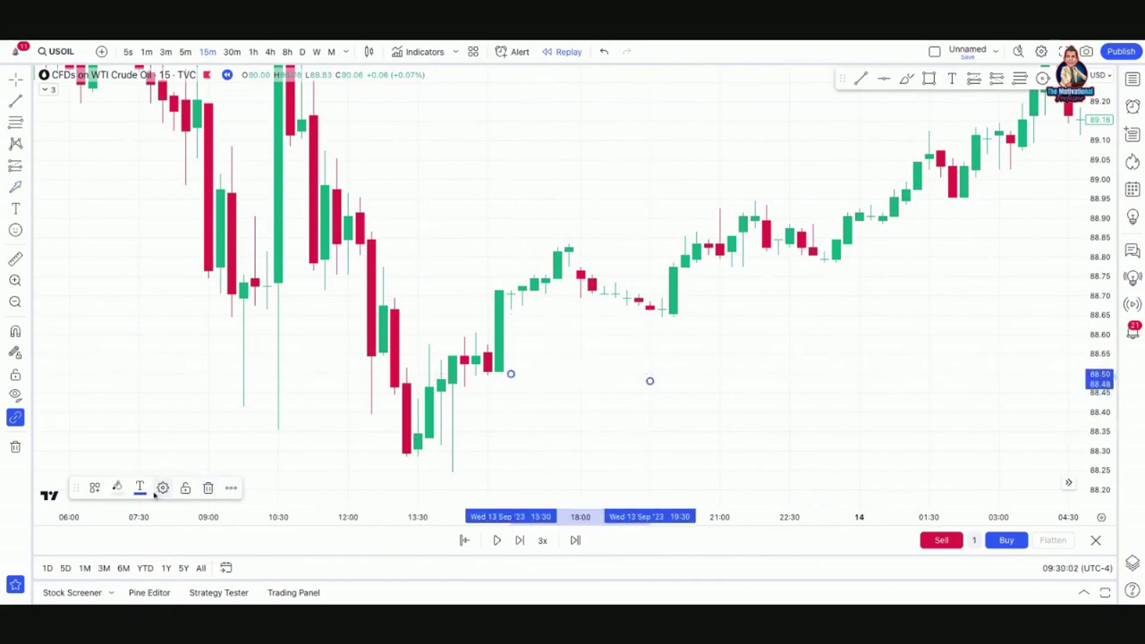
{"action": "left_click", "coordinate": [119, 488]}
{"action": "left_click", "coordinate": [120, 441]}
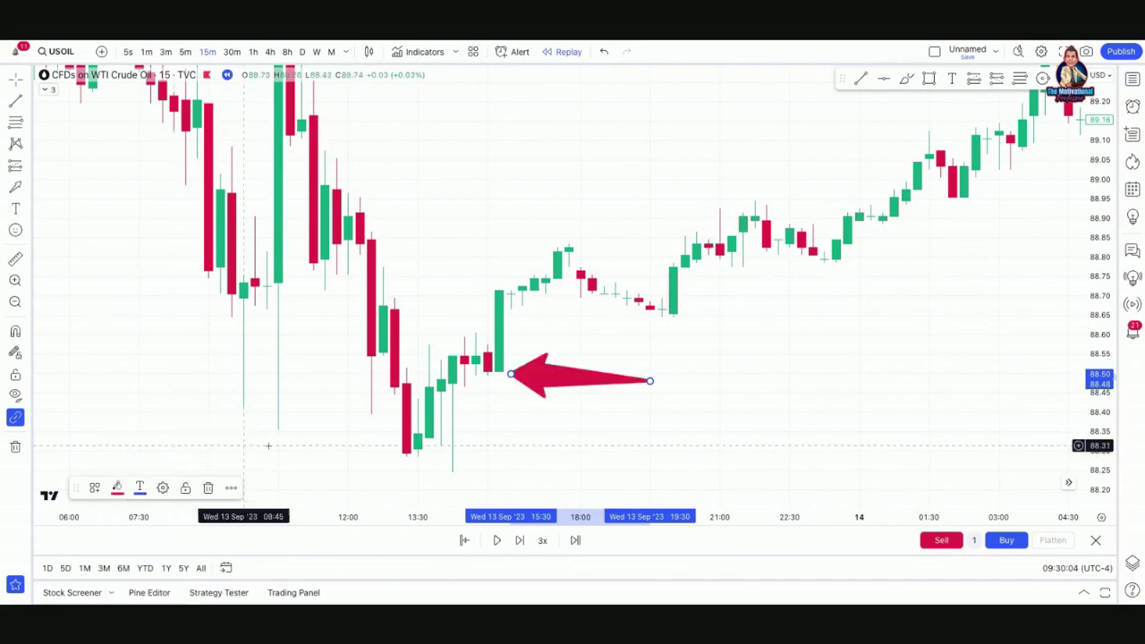
Step: Shift the red arrow's tip slightly away from the green candle's base and delete the arrow
{"action": "left_click", "coordinate": [528, 402]}
{"action": "left_click", "coordinate": [511, 379]}
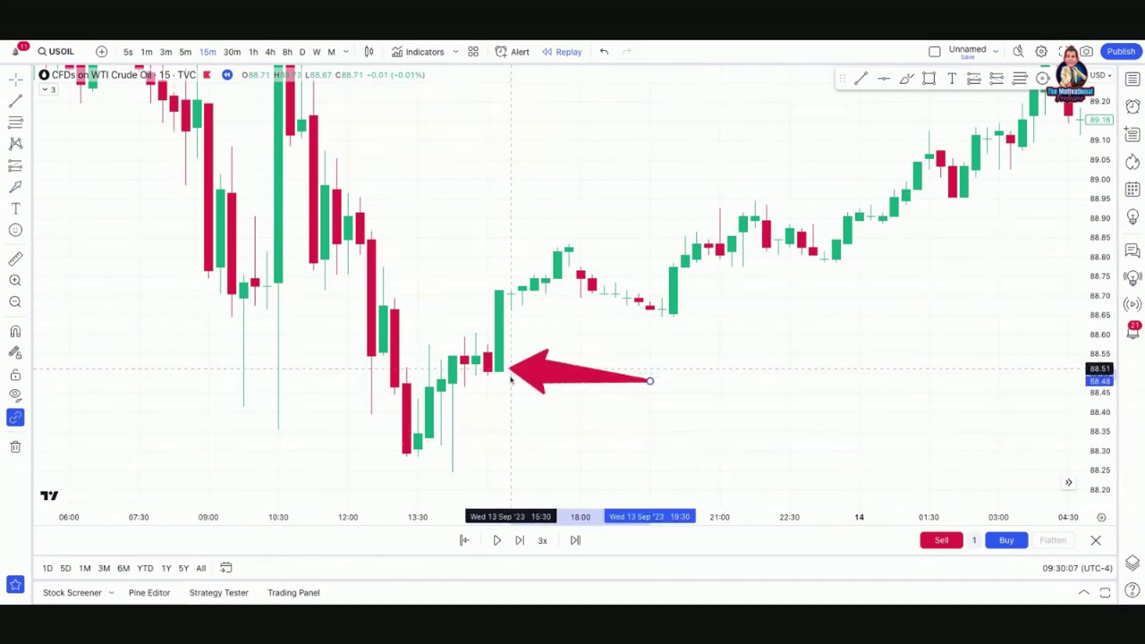
{"action": "mouse_move", "coordinate": [511, 379]}
{"action": "left_mouse_down"}
{"action": "mouse_move", "coordinate": [498, 304]}
{"action": "mouse_move", "coordinate": [498, 375]}
{"action": "mouse_move", "coordinate": [498, 298]}
{"action": "mouse_move", "coordinate": [498, 336]}
{"action": "mouse_move", "coordinate": [501, 303]}
{"action": "mouse_move", "coordinate": [523, 368]}
{"action": "mouse_move", "coordinate": [498, 367]}
{"action": "mouse_move", "coordinate": [534, 273]}
{"action": "mouse_move", "coordinate": [578, 273]}
{"action": "mouse_move", "coordinate": [638, 336]}
{"action": "mouse_move", "coordinate": [594, 340]}
{"action": "mouse_move", "coordinate": [534, 368]}
{"action": "left_mouse_up"}
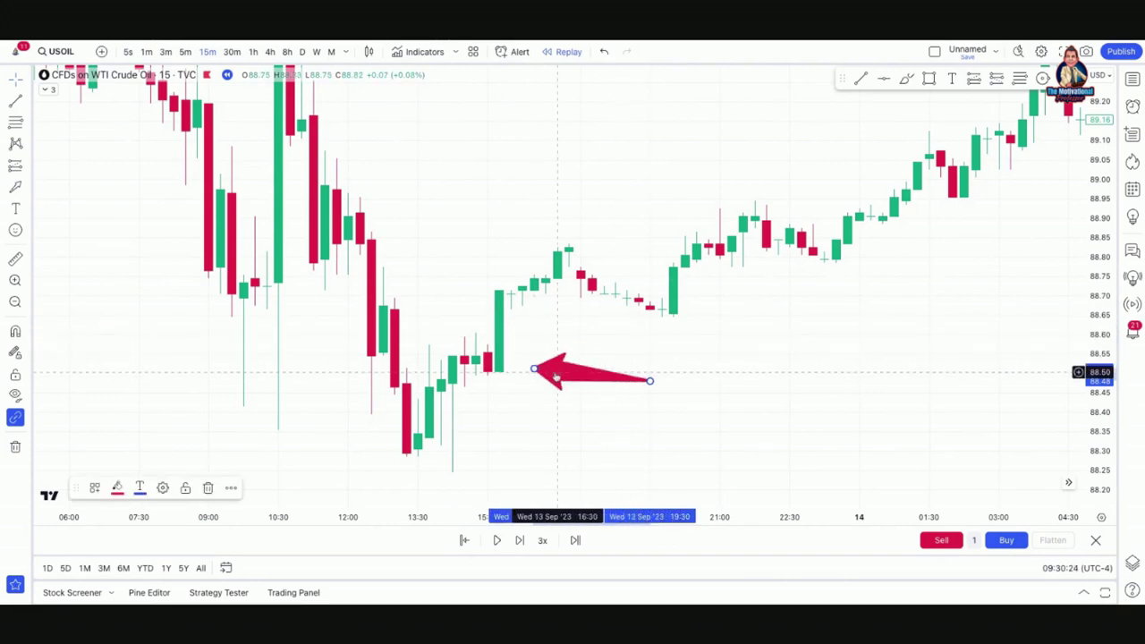
{"action": "key", "text": "Delete"}
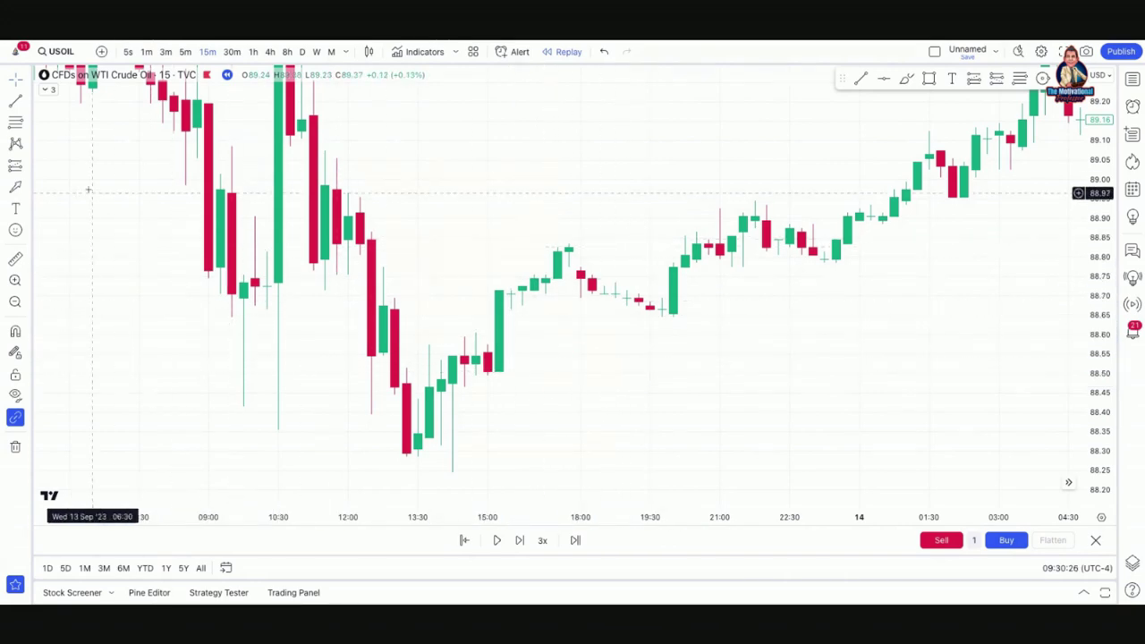
Step: Draw a Fib Retracement from the large green candle's base at 88.50 (13 Sep, 15:15) up to about 88.84 at 21:00
{"action": "left_click", "coordinate": [30, 122]}
{"action": "left_click", "coordinate": [76, 138]}
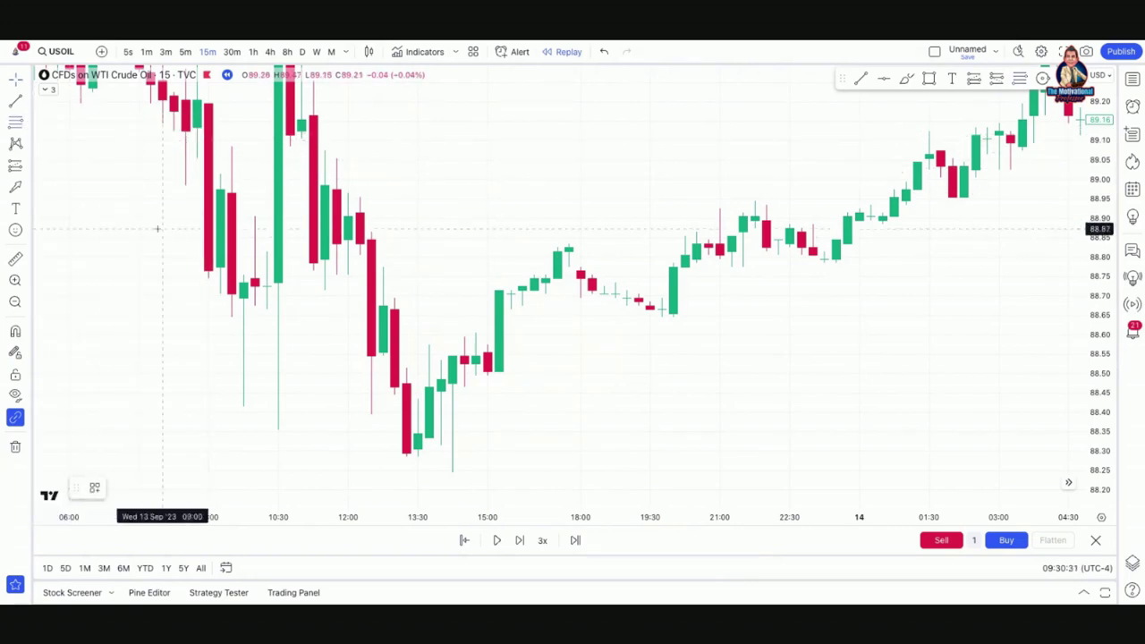
{"action": "left_click", "coordinate": [499, 371]}
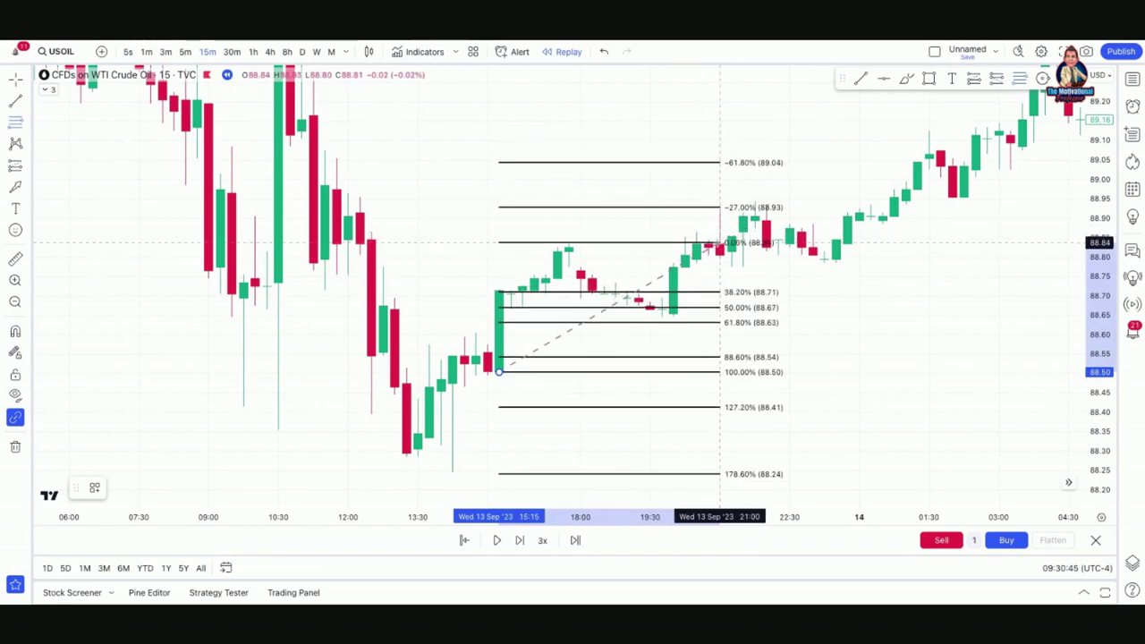
{"action": "left_click", "coordinate": [720, 243]}
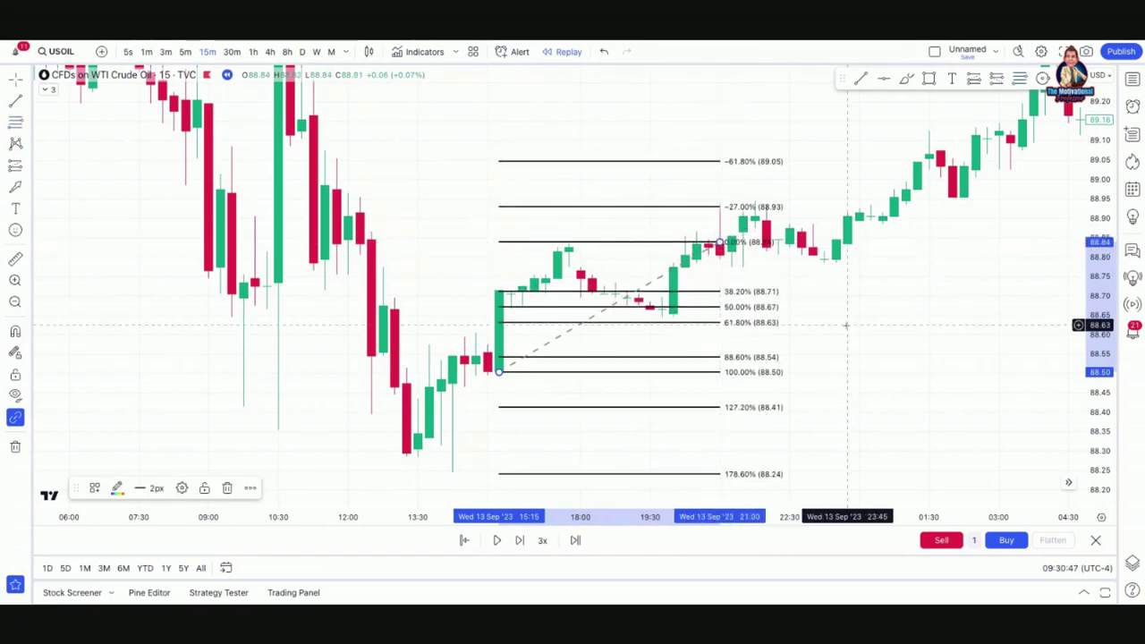
Step: Draw an arrow marker starting near 88.47 at 22:45 and aim its tip at the swing high of about 88.83 at 18:00
{"action": "scroll", "coordinate": [845, 324], "scroll_direction": "down", "scroll_amount": 1}
{"action": "scroll", "coordinate": [845, 324], "scroll_direction": "right", "scroll_amount": 3}
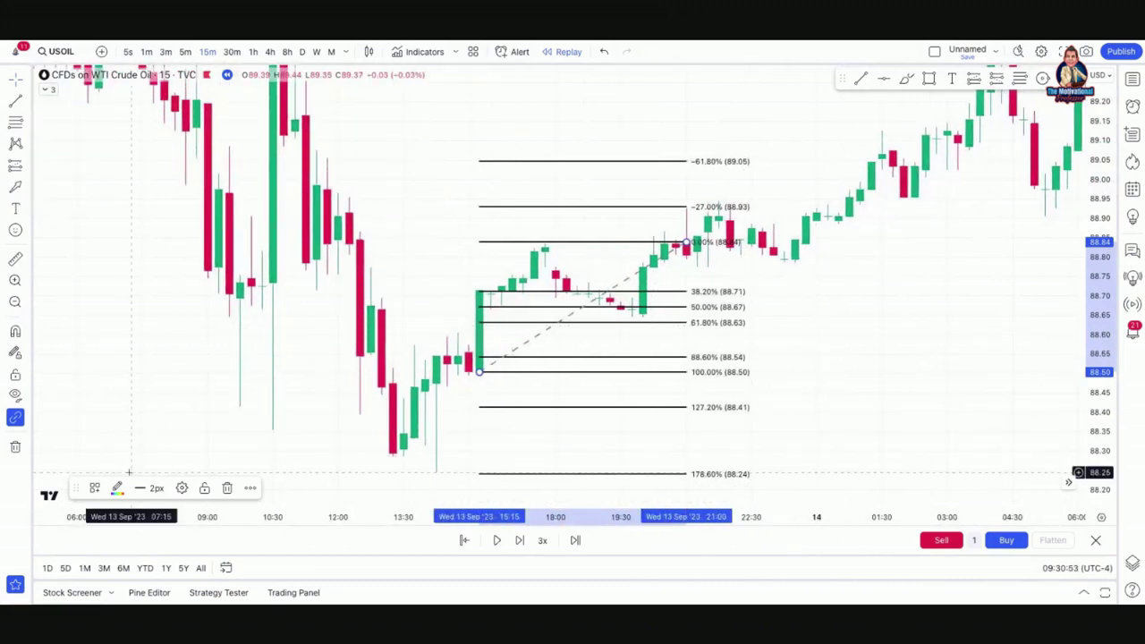
{"action": "left_click", "coordinate": [729, 331]}
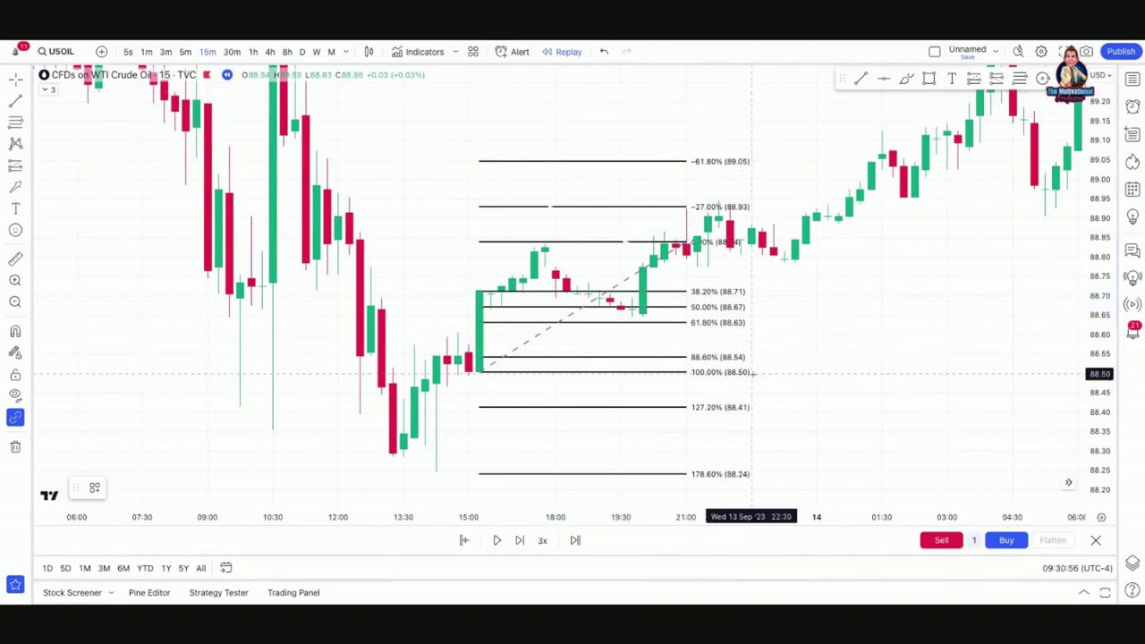
{"action": "left_click_drag", "start_coordinate": [760, 383], "coordinate": [491, 374]}
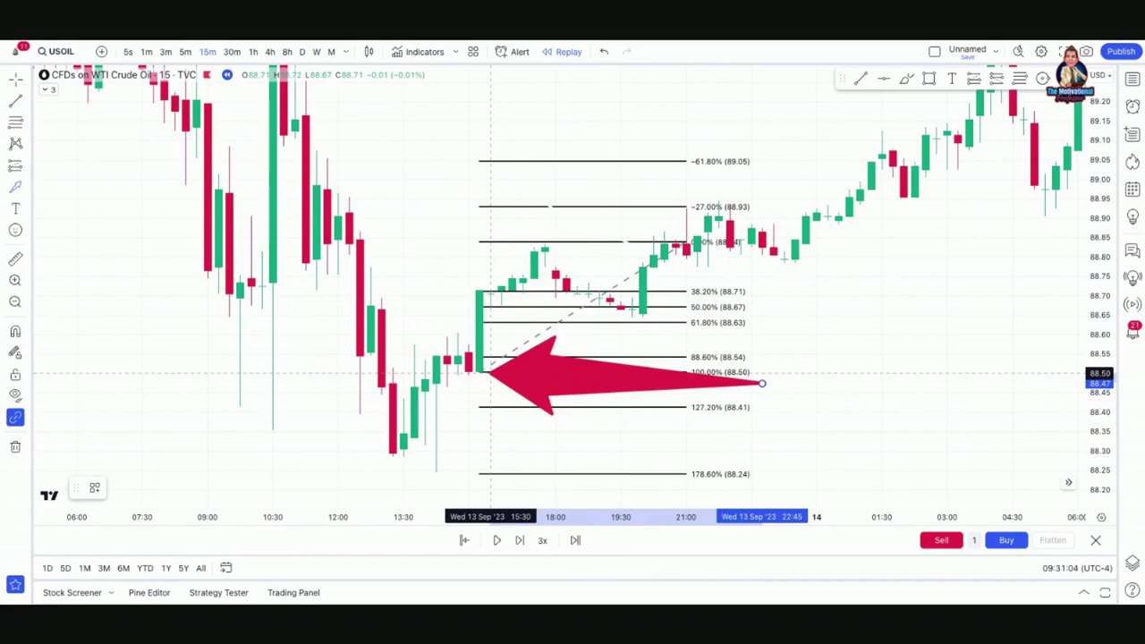
{"action": "left_click_drag", "start_coordinate": [490, 374], "coordinate": [566, 280]}
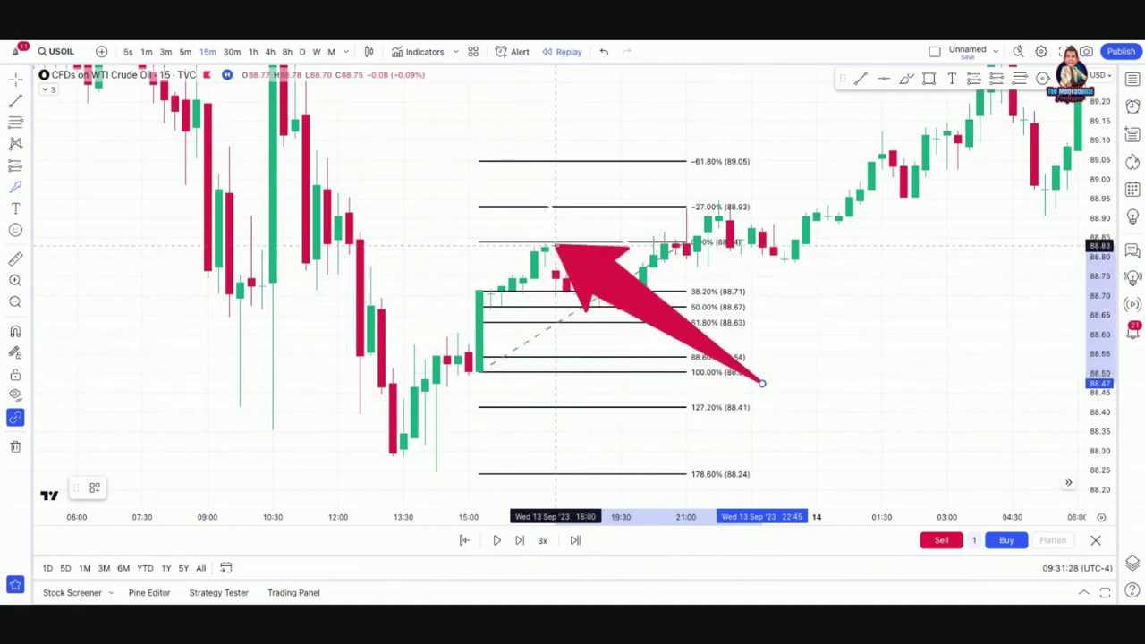
{"action": "left_click", "coordinate": [556, 243]}
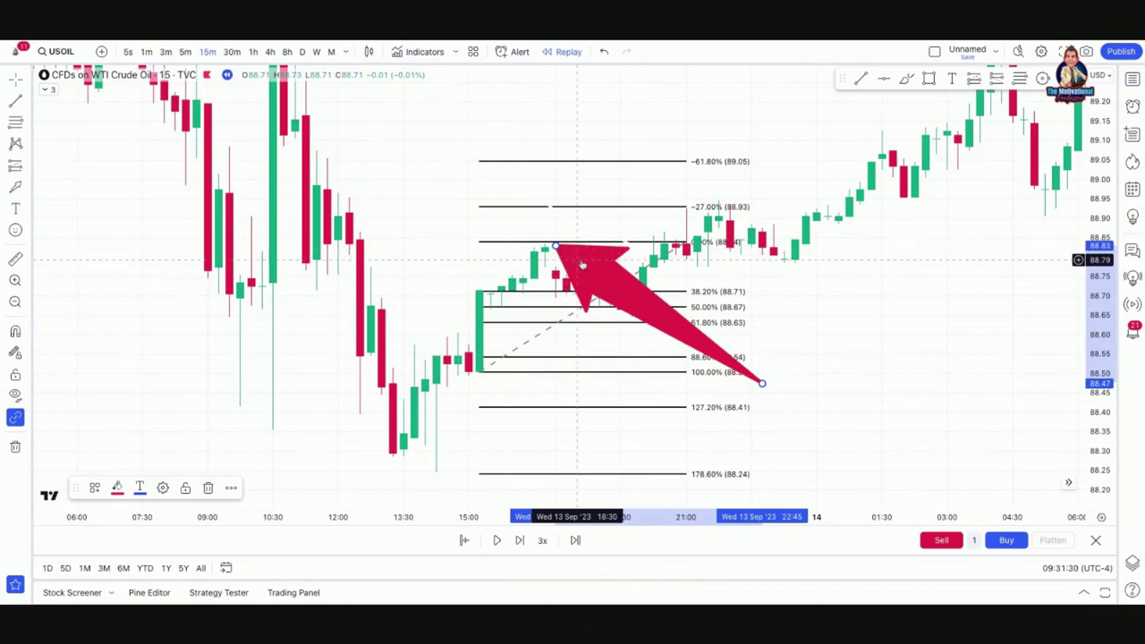
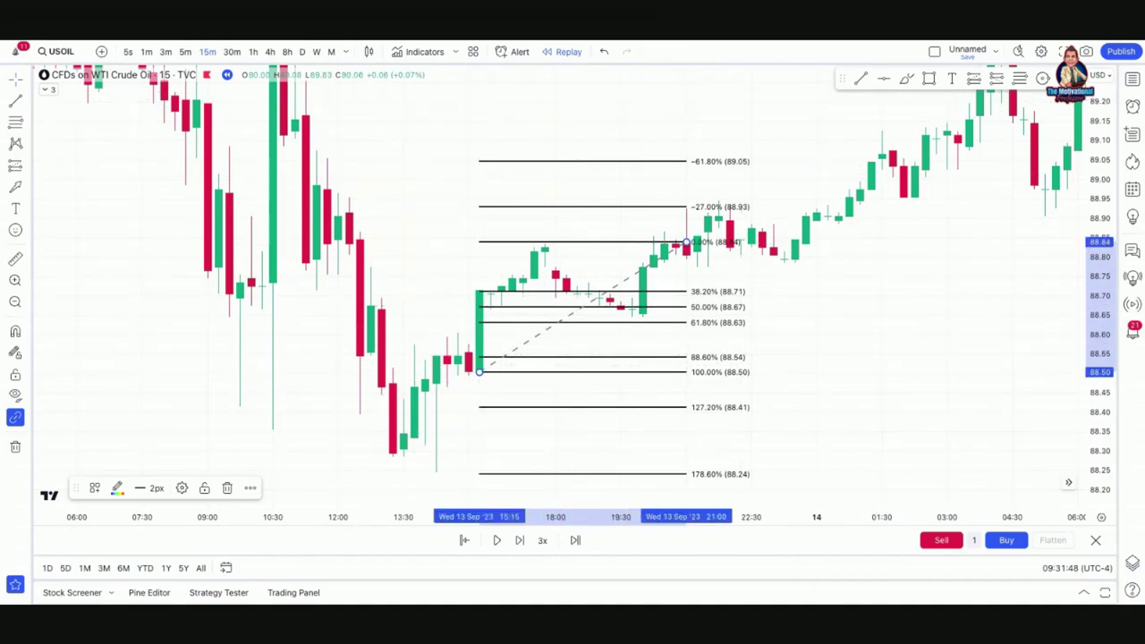
Step: Draw an arrow marker from about 88.76 at 15:00 down to about 88.22 at 08:45 and delete it
{"action": "mouse_move", "coordinate": [467, 271]}
{"action": "left_mouse_down"}
{"action": "mouse_move", "coordinate": [242, 471]}
{"action": "mouse_move", "coordinate": [199, 474]}
{"action": "left_mouse_up"}
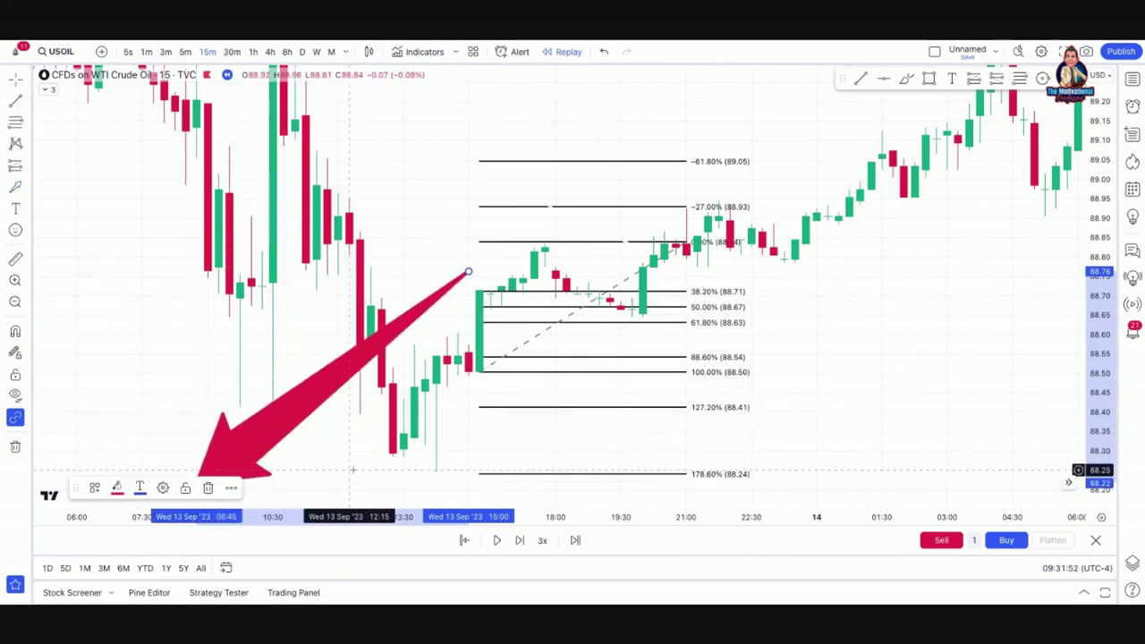
{"action": "key", "text": "Delete"}
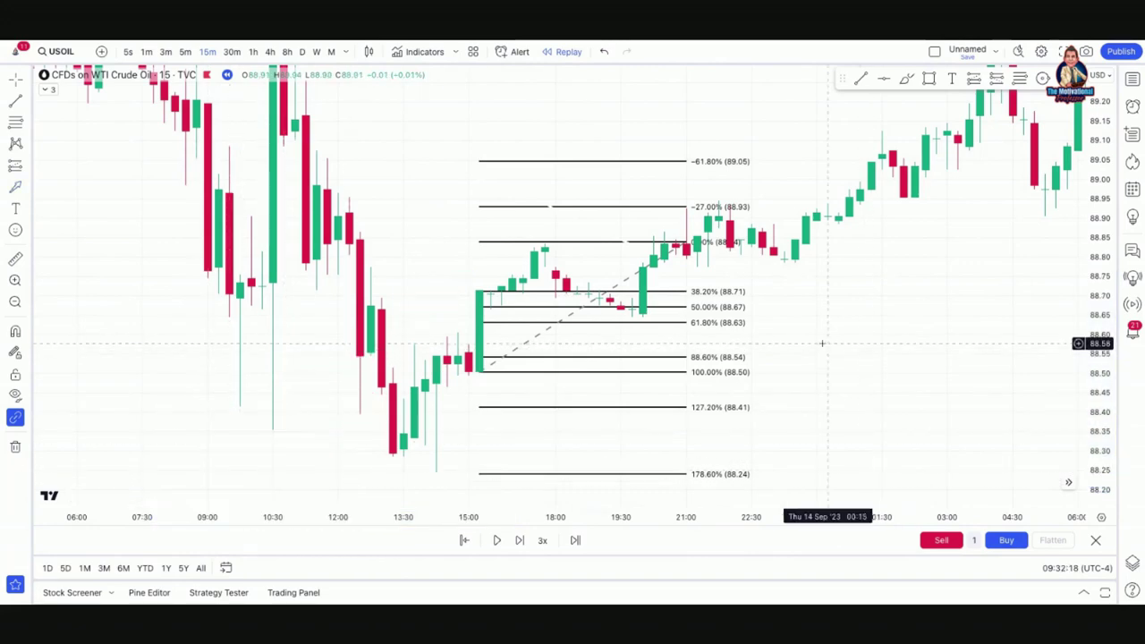
Step: Open the Fib Retracement's settings and review its style levels, coordinates, visibility options and saved templates
{"action": "left_click", "coordinate": [663, 325]}
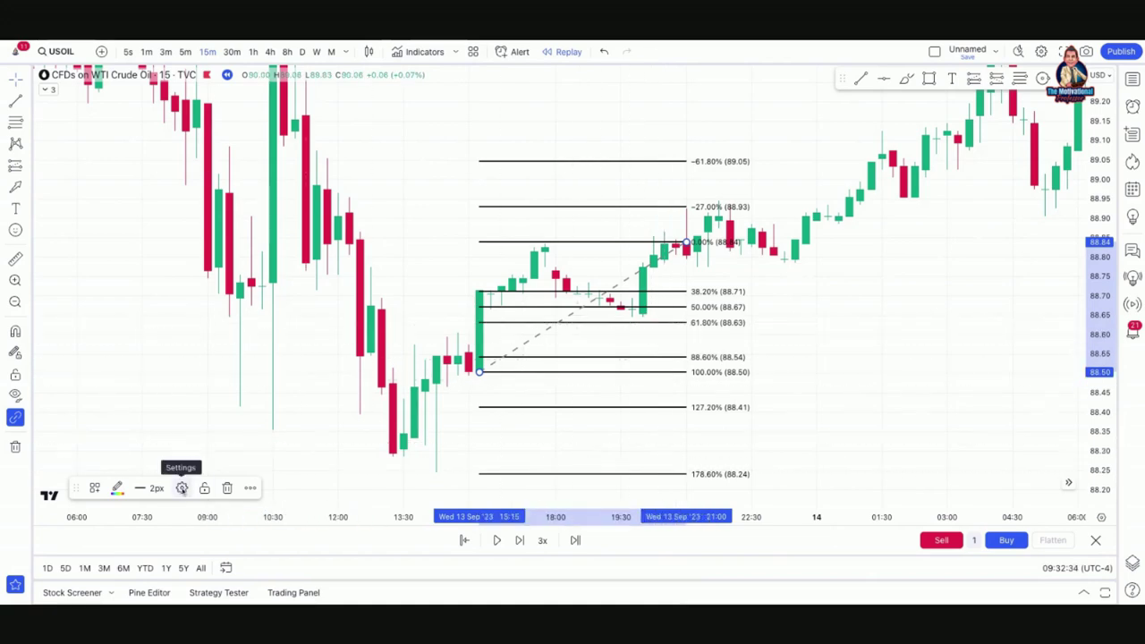
{"action": "left_click", "coordinate": [181, 488]}
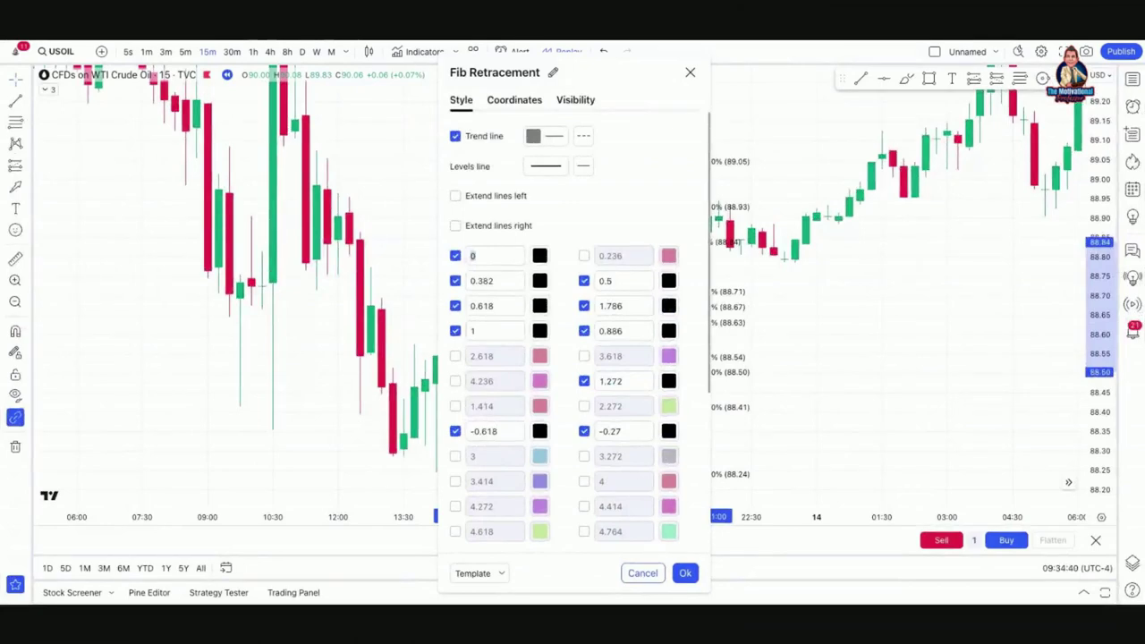
{"action": "left_click", "coordinate": [472, 255]}
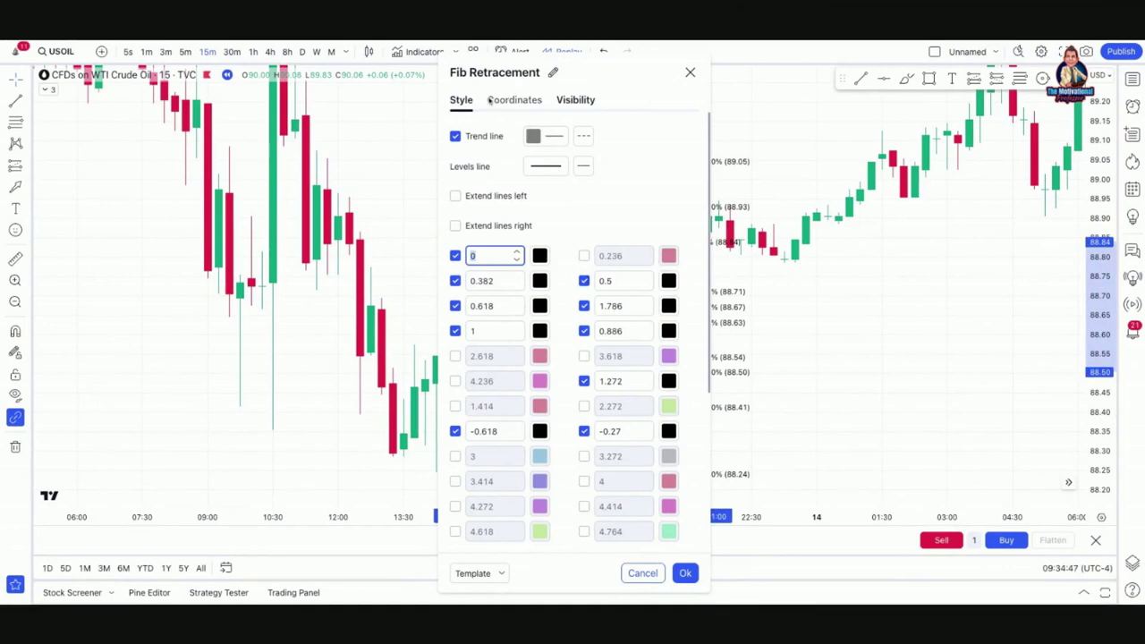
{"action": "left_click", "coordinate": [506, 102]}
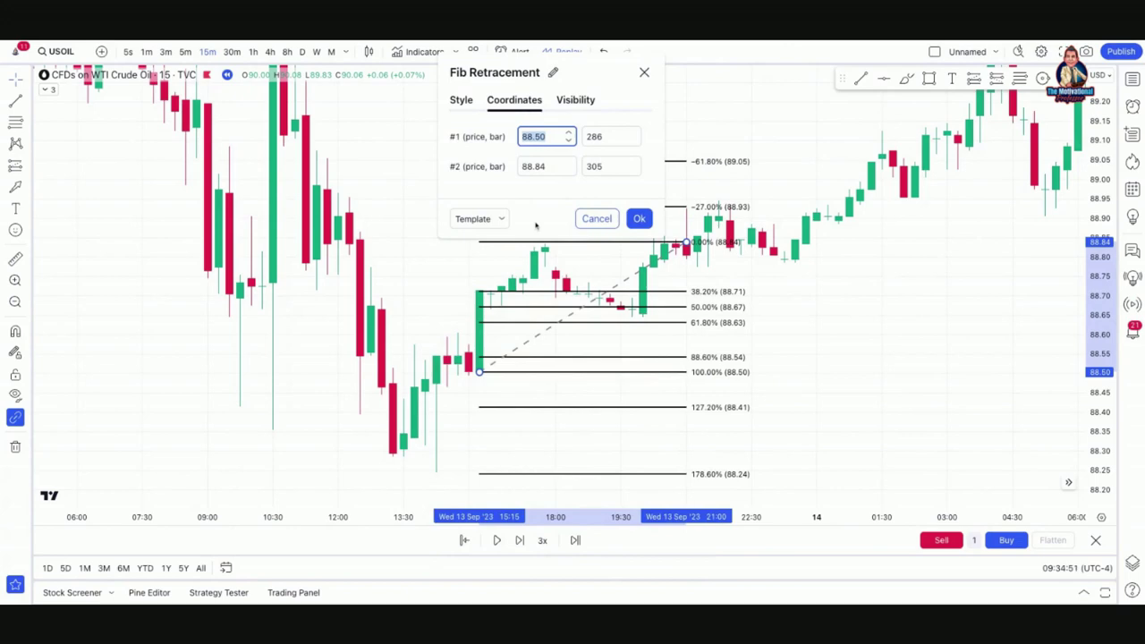
{"action": "left_click", "coordinate": [576, 100]}
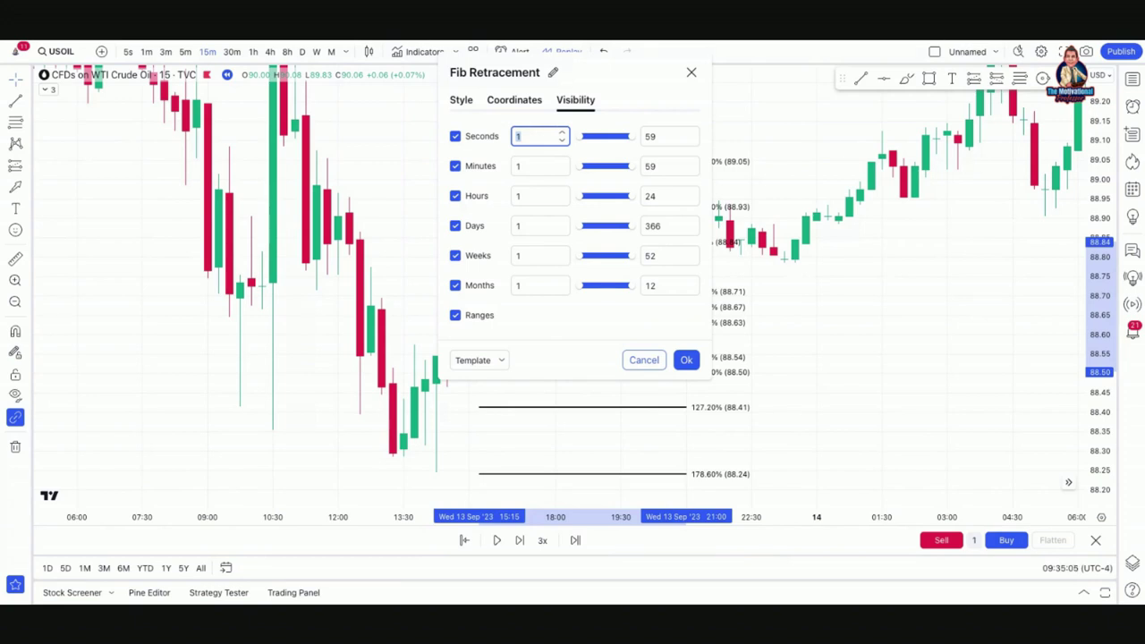
{"action": "left_click", "coordinate": [461, 99]}
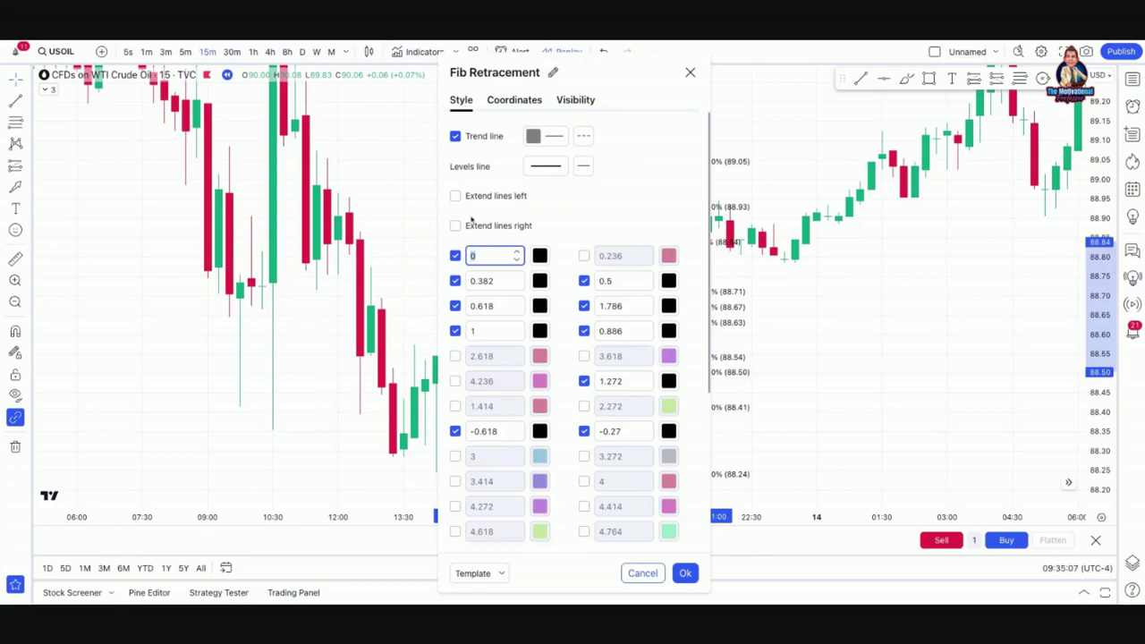
{"action": "left_click", "coordinate": [515, 101]}
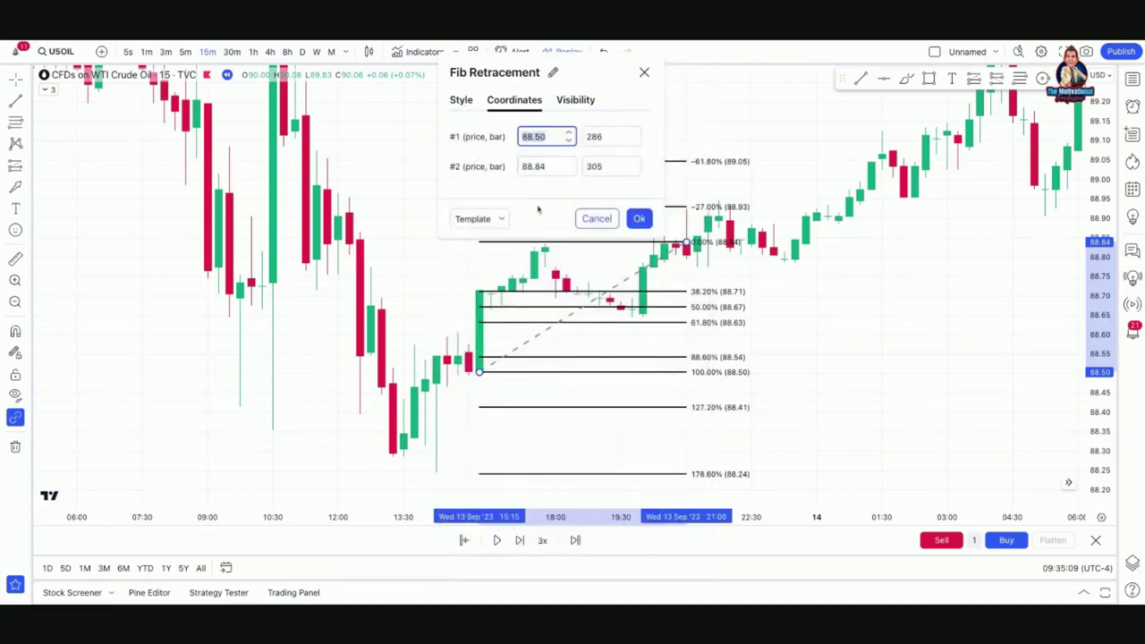
{"action": "left_click", "coordinate": [575, 100]}
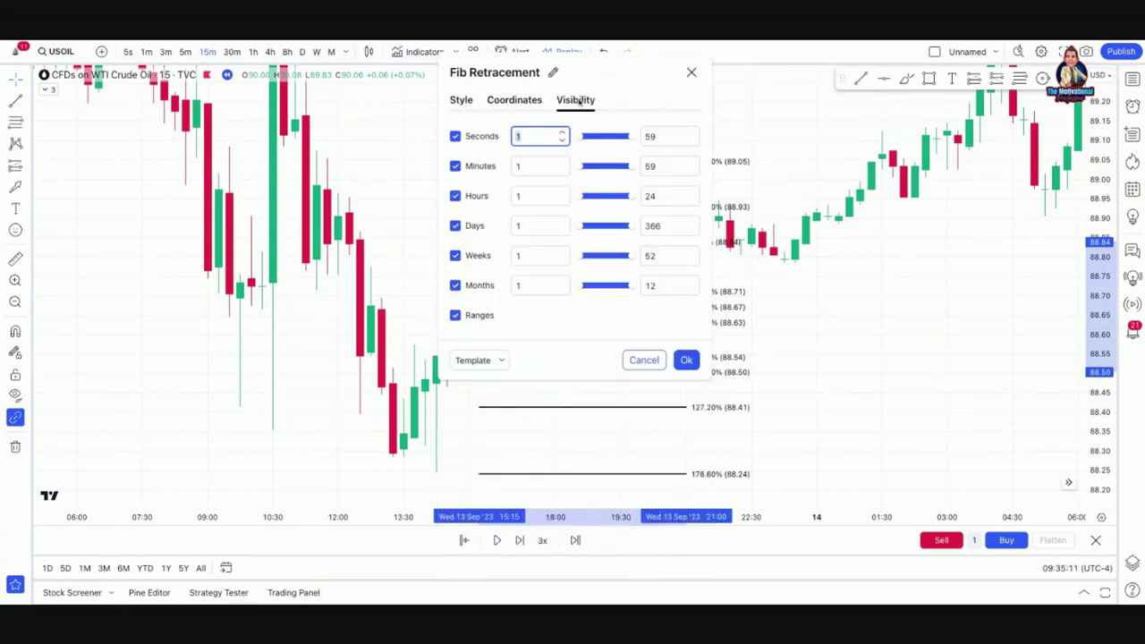
{"action": "left_click", "coordinate": [515, 100]}
{"action": "left_click", "coordinate": [460, 101]}
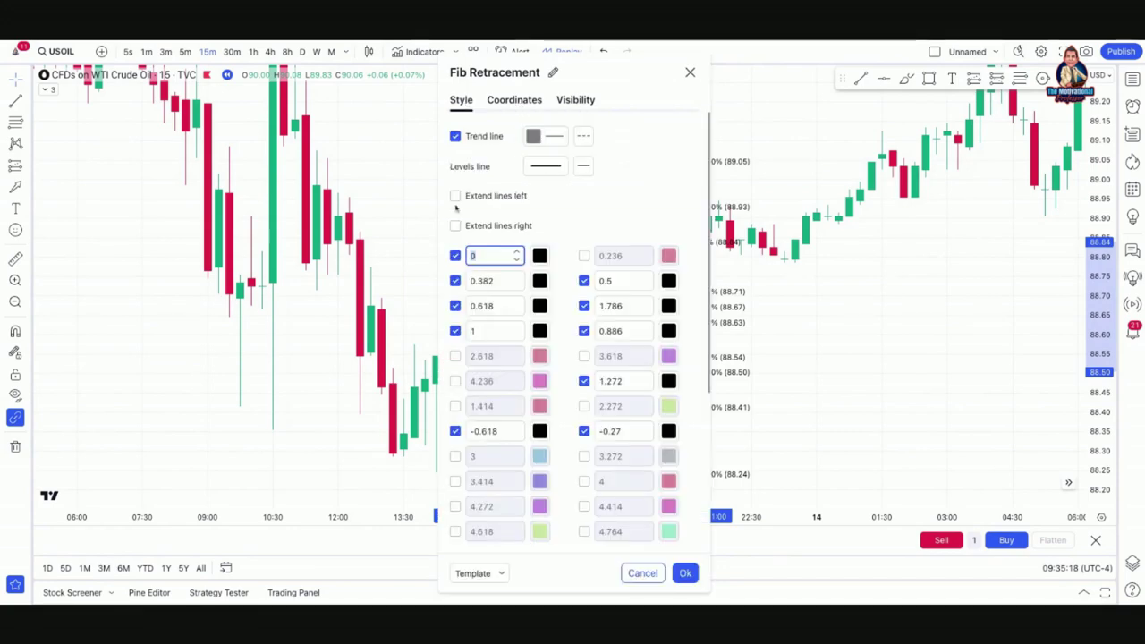
{"action": "left_click", "coordinate": [501, 574]}
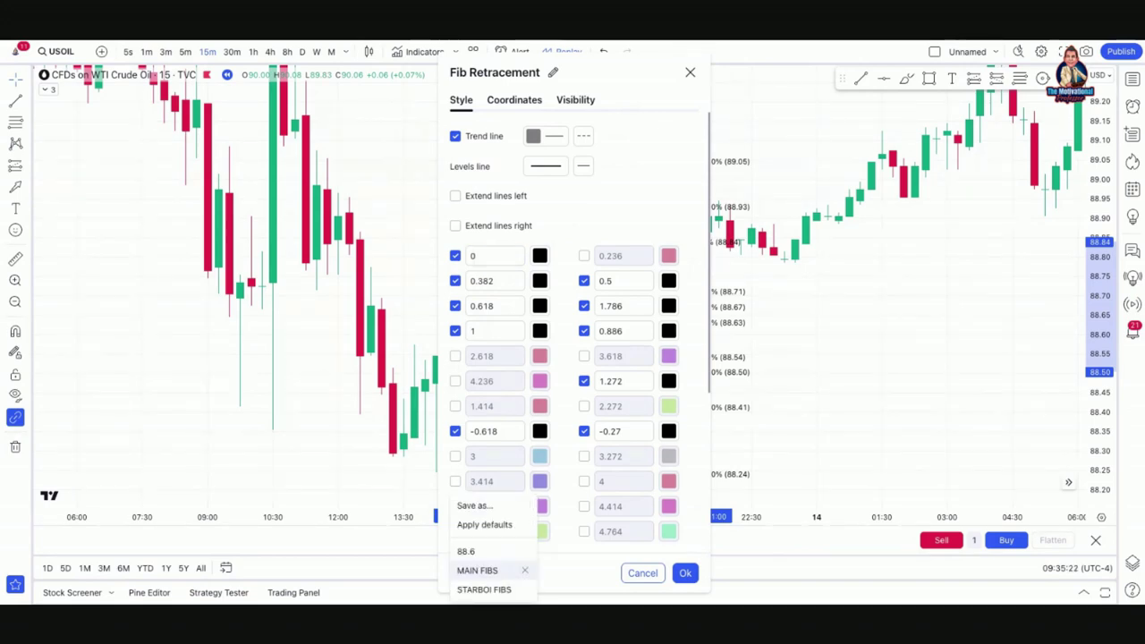
Step: Save the Fib Retracement's current settings as a drawing template named TMP Fib Levels and accept the settings
{"action": "left_click", "coordinate": [478, 506]}
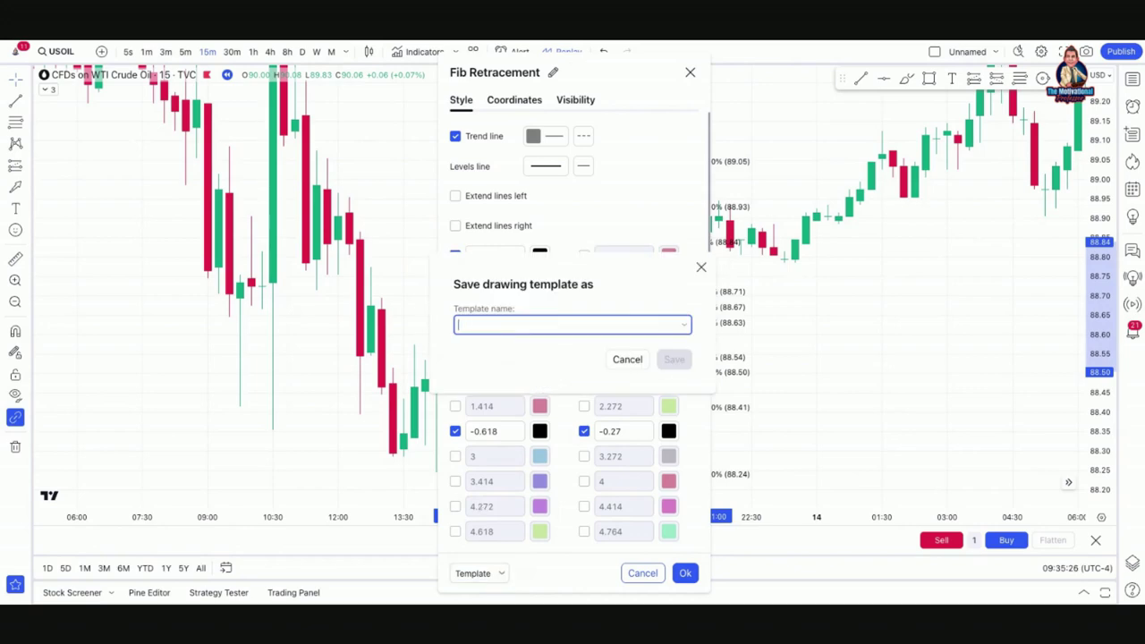
{"action": "type", "text": "TMP"}
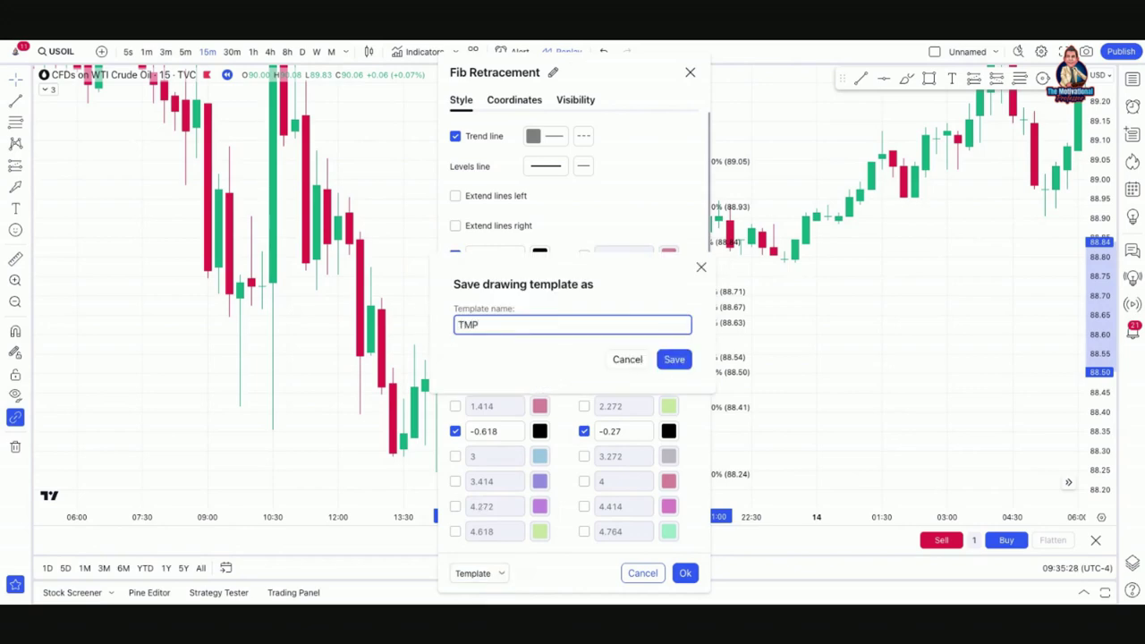
{"action": "type", "text": " Fib Levels"}
{"action": "left_click", "coordinate": [673, 361]}
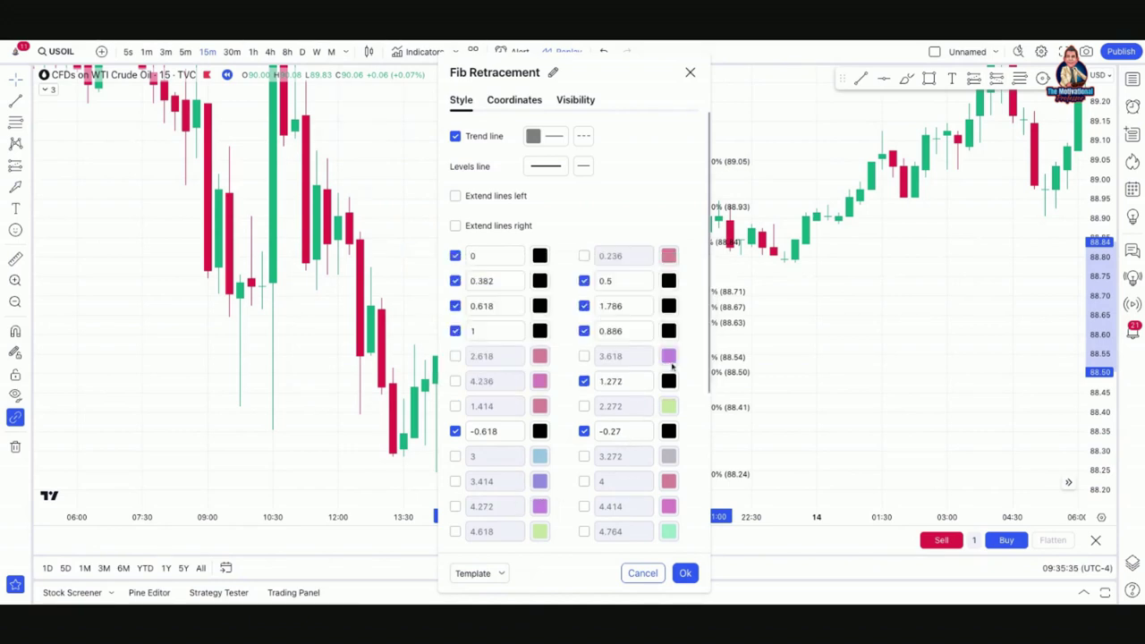
{"action": "left_click", "coordinate": [503, 575]}
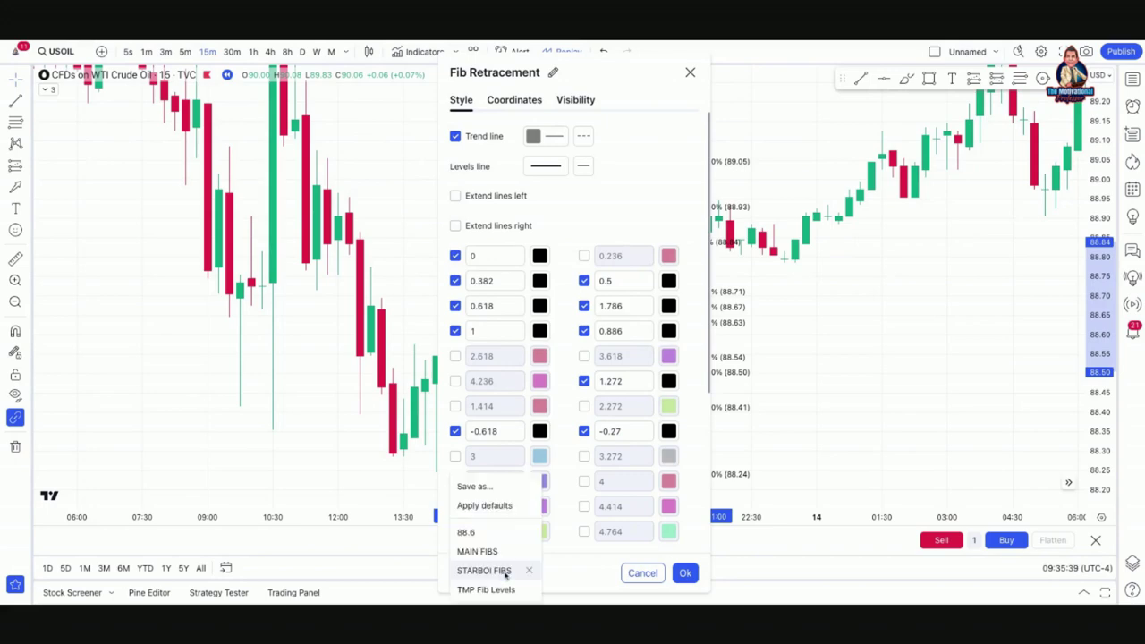
{"action": "left_click", "coordinate": [553, 575]}
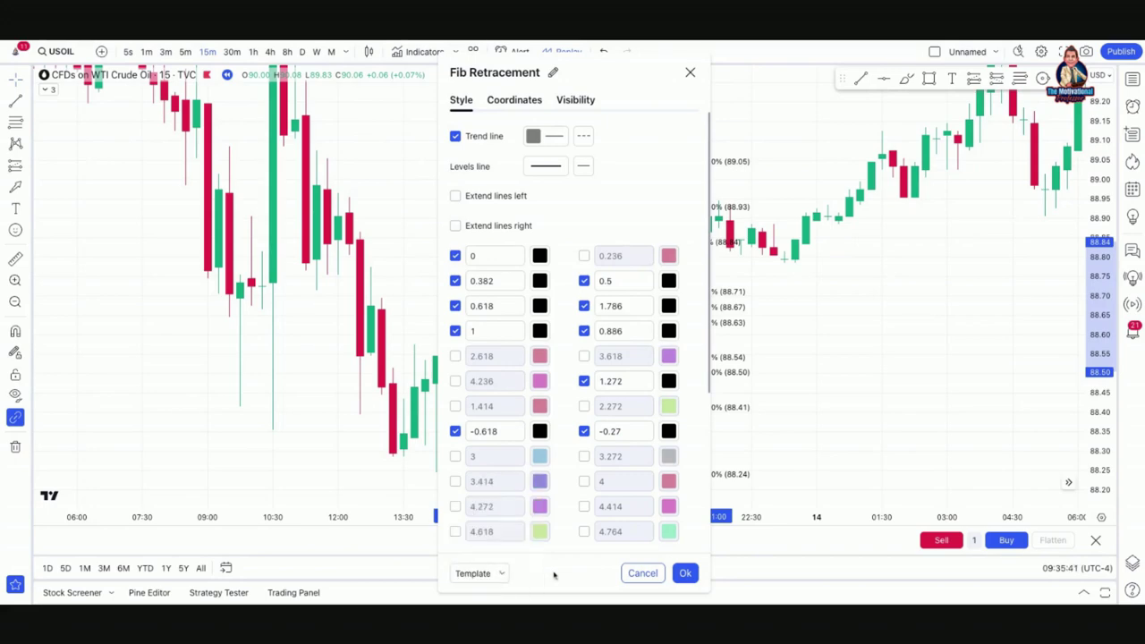
{"action": "left_click", "coordinate": [684, 573]}
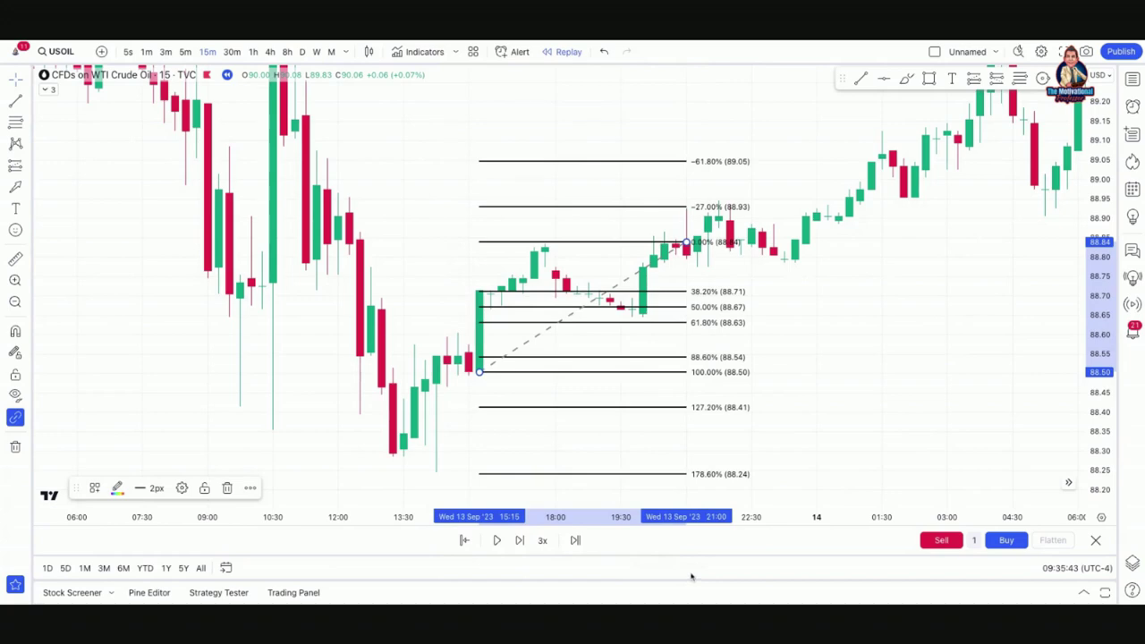
Step: Exit Bar Replay mode on the USOIL 15-minute chart
{"action": "scroll", "coordinate": [828, 412], "scroll_direction": "down", "scroll_amount": 5}
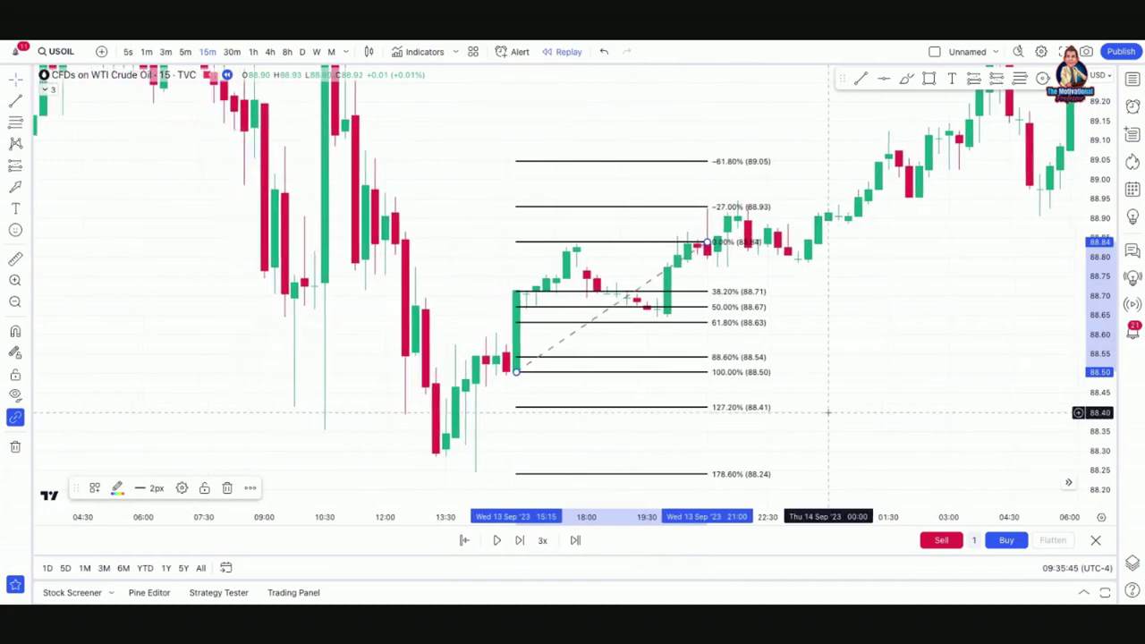
{"action": "scroll", "coordinate": [831, 413], "scroll_direction": "up", "scroll_amount": 3}
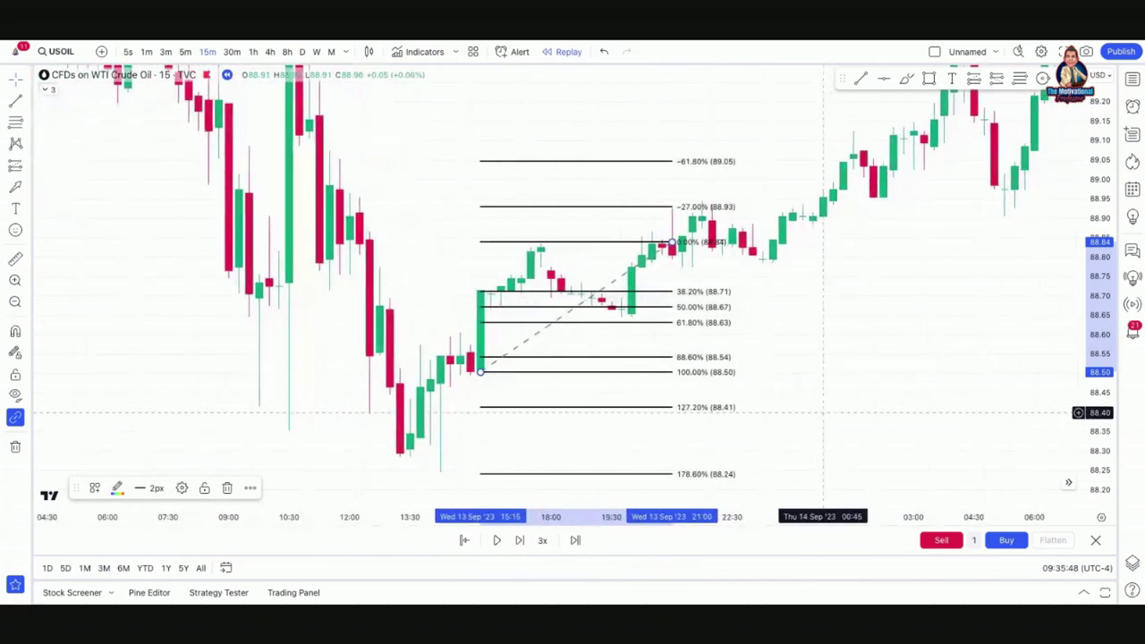
{"action": "scroll", "coordinate": [829, 412], "scroll_direction": "up", "scroll_amount": 1}
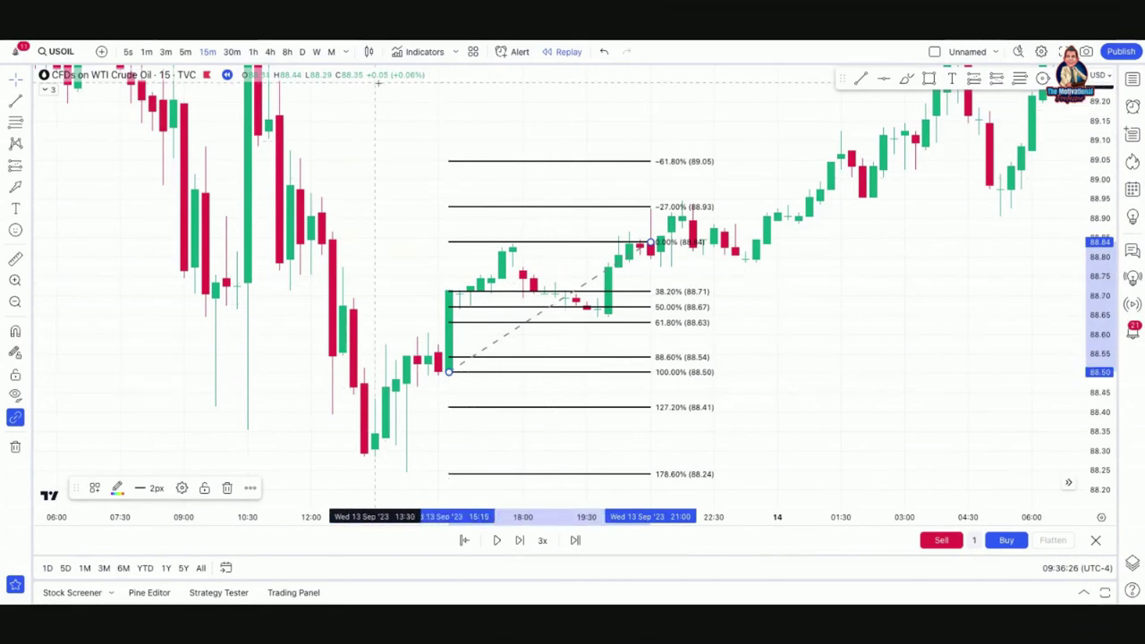
{"action": "left_click", "coordinate": [561, 52]}
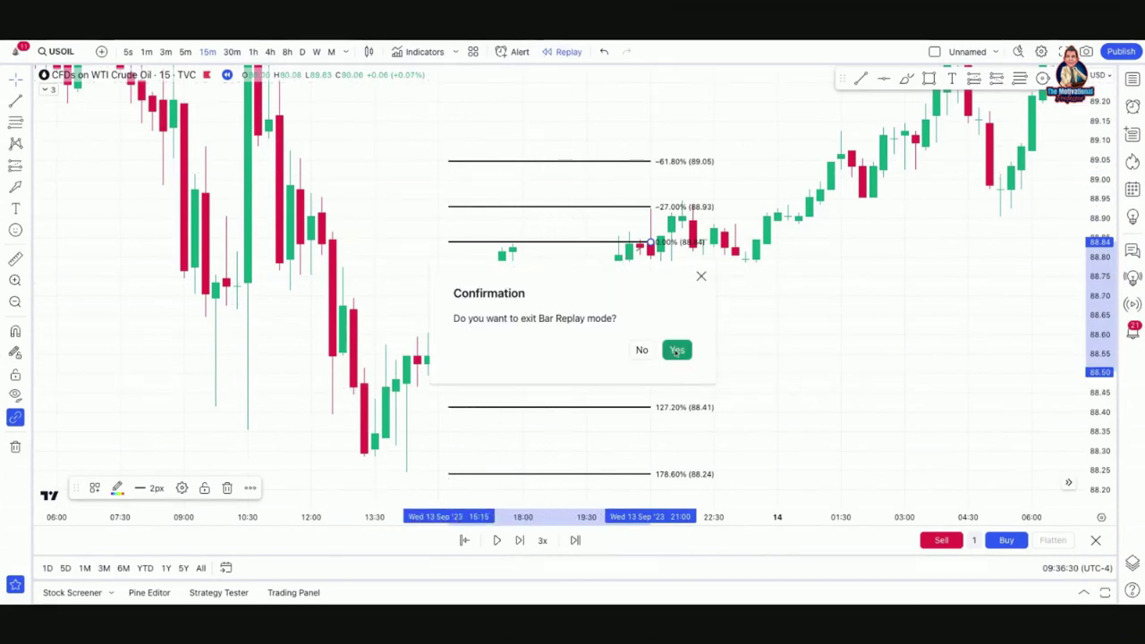
{"action": "left_click", "coordinate": [678, 351]}
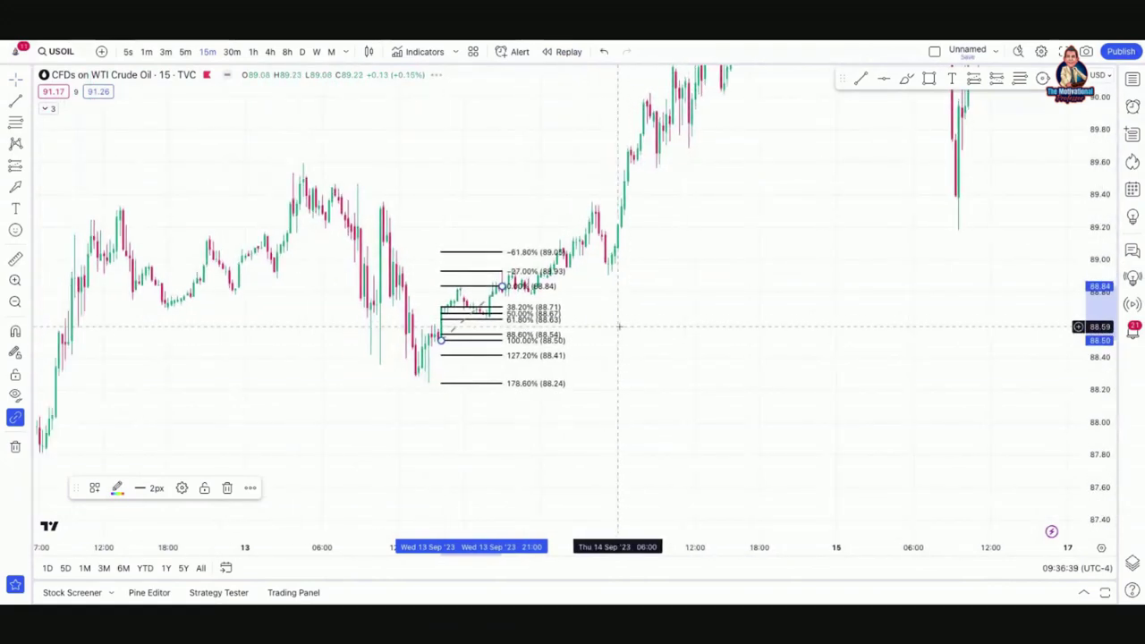
Step: Restart Bar Replay from the 13 Sep, 19:15 candle, inside the retracement's time range
{"action": "scroll", "coordinate": [582, 331], "scroll_direction": "up", "scroll_amount": 2}
{"action": "left_click_drag", "start_coordinate": [666, 338], "coordinate": [881, 336]}
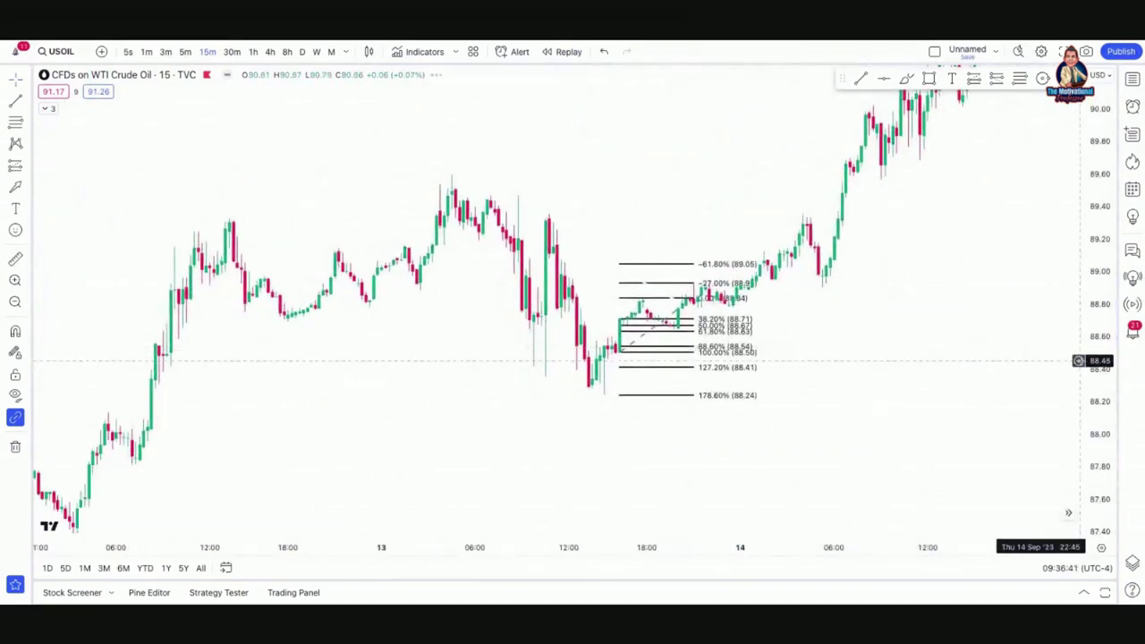
{"action": "scroll", "coordinate": [924, 346], "scroll_direction": "up", "scroll_amount": 3}
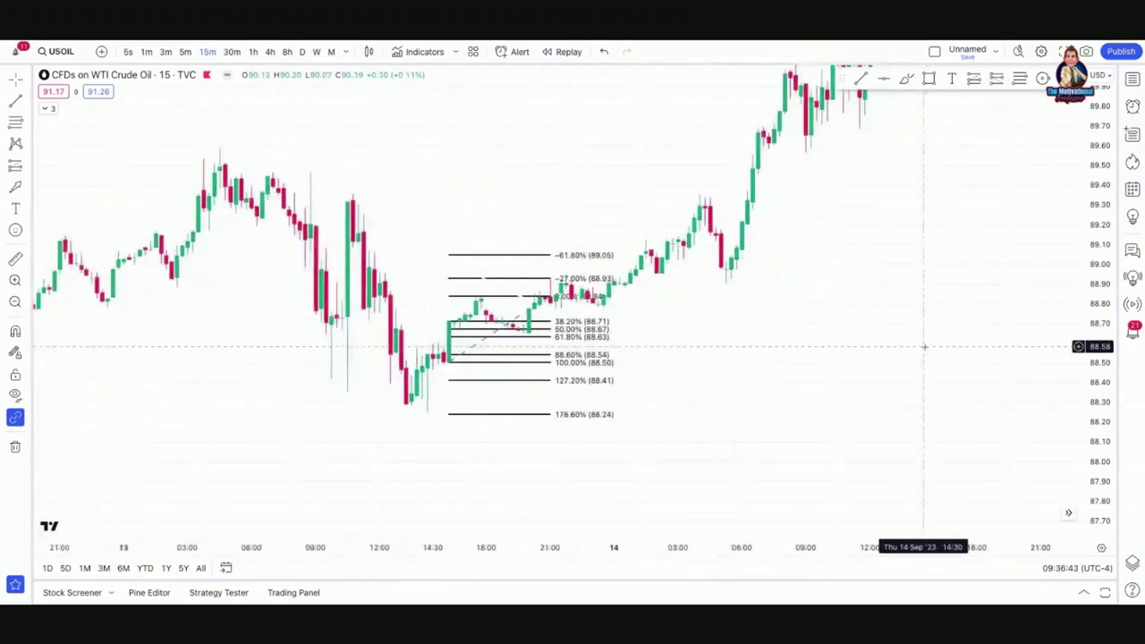
{"action": "left_click_drag", "start_coordinate": [638, 347], "coordinate": [990, 351]}
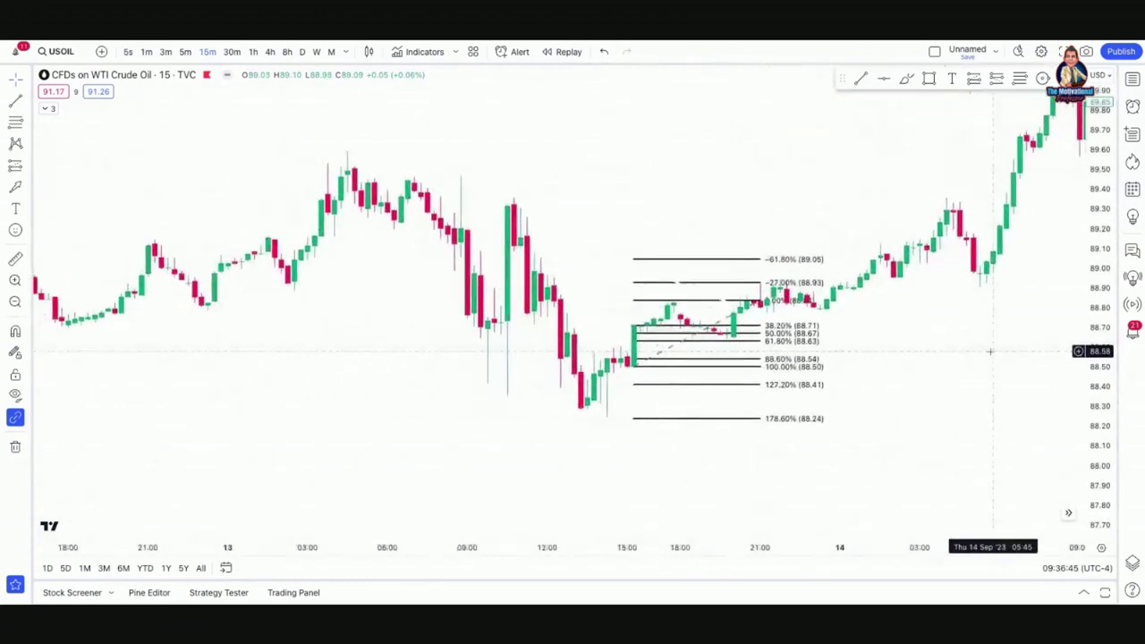
{"action": "scroll", "coordinate": [990, 355], "scroll_direction": "up", "scroll_amount": 2}
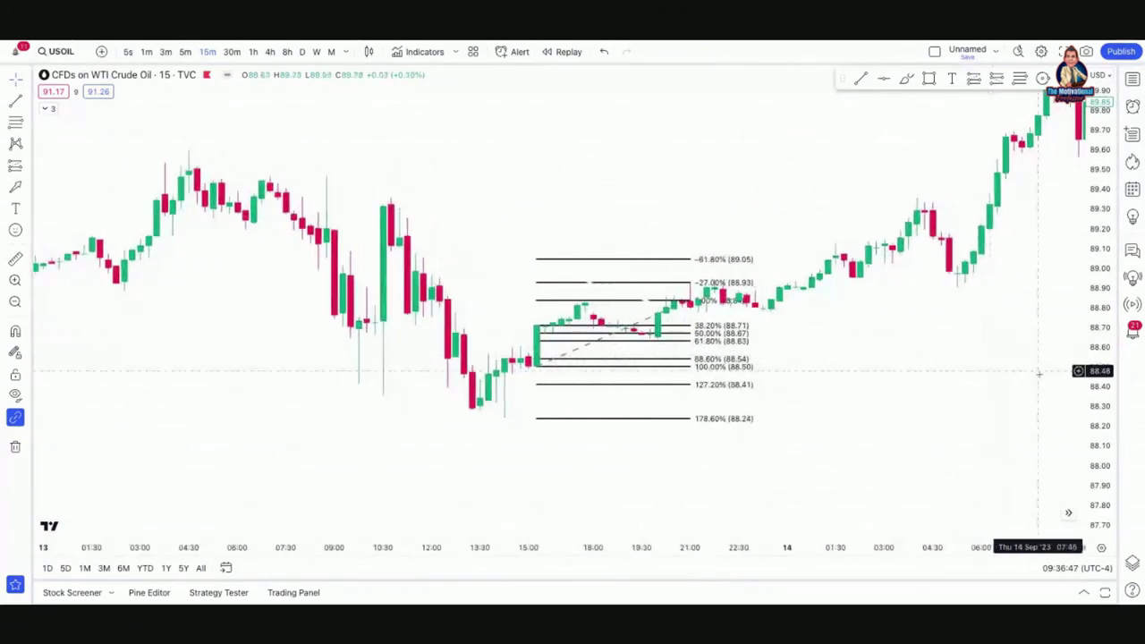
{"action": "left_click_drag", "start_coordinate": [1089, 393], "coordinate": [1089, 413]}
{"action": "scroll", "coordinate": [877, 381], "scroll_direction": "down", "scroll_amount": 1}
{"action": "scroll", "coordinate": [877, 381], "scroll_direction": "right", "scroll_amount": 3}
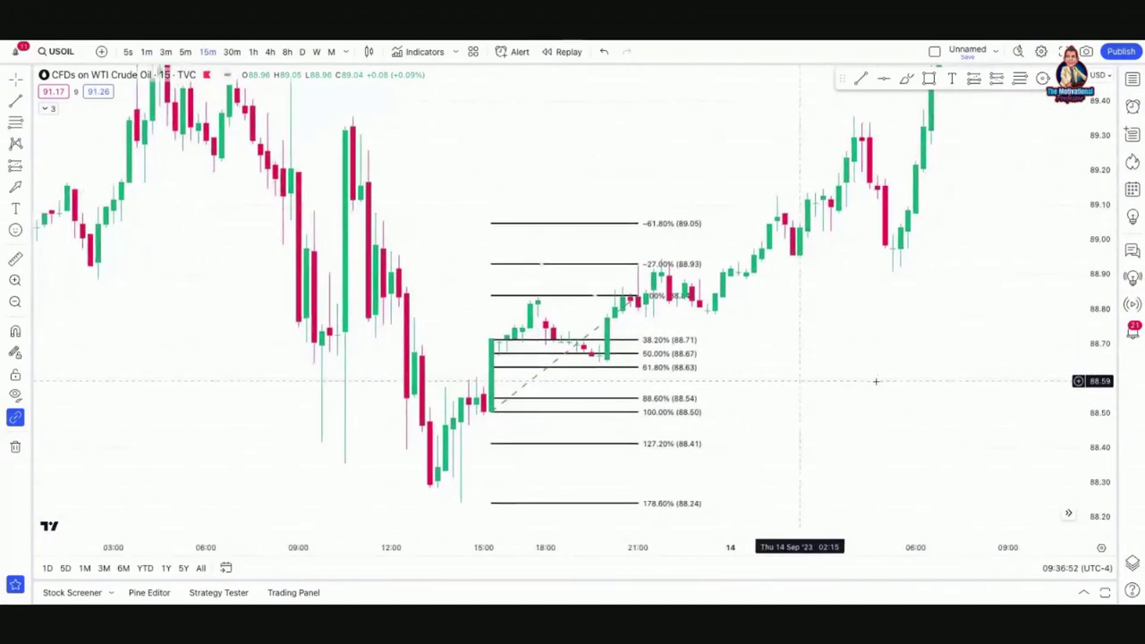
{"action": "left_click", "coordinate": [581, 54]}
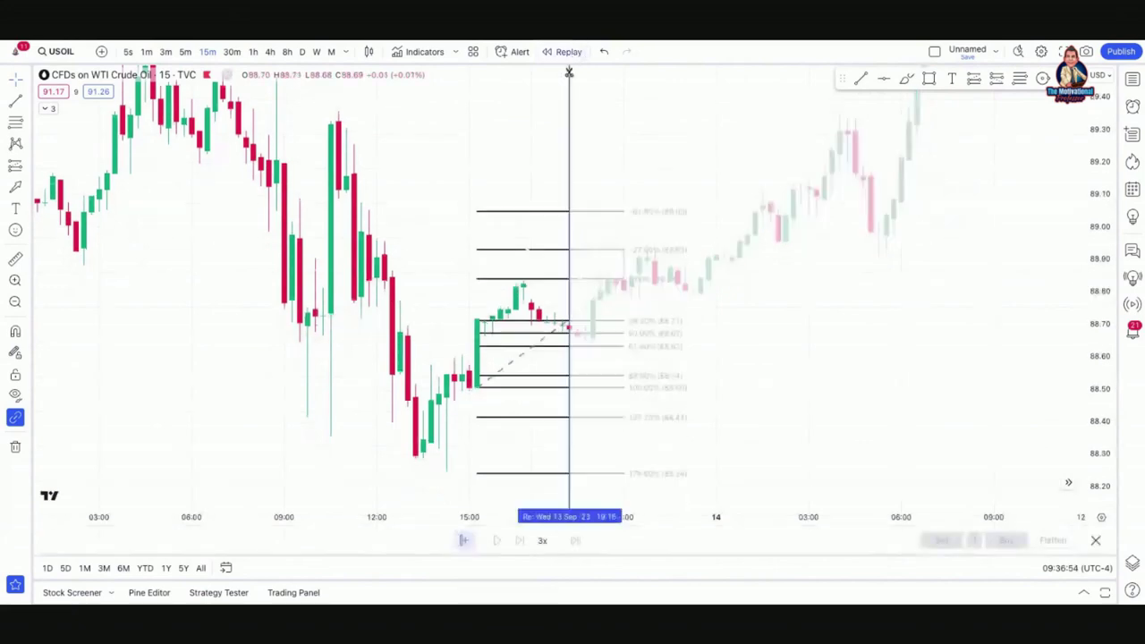
{"action": "left_click", "coordinate": [577, 305]}
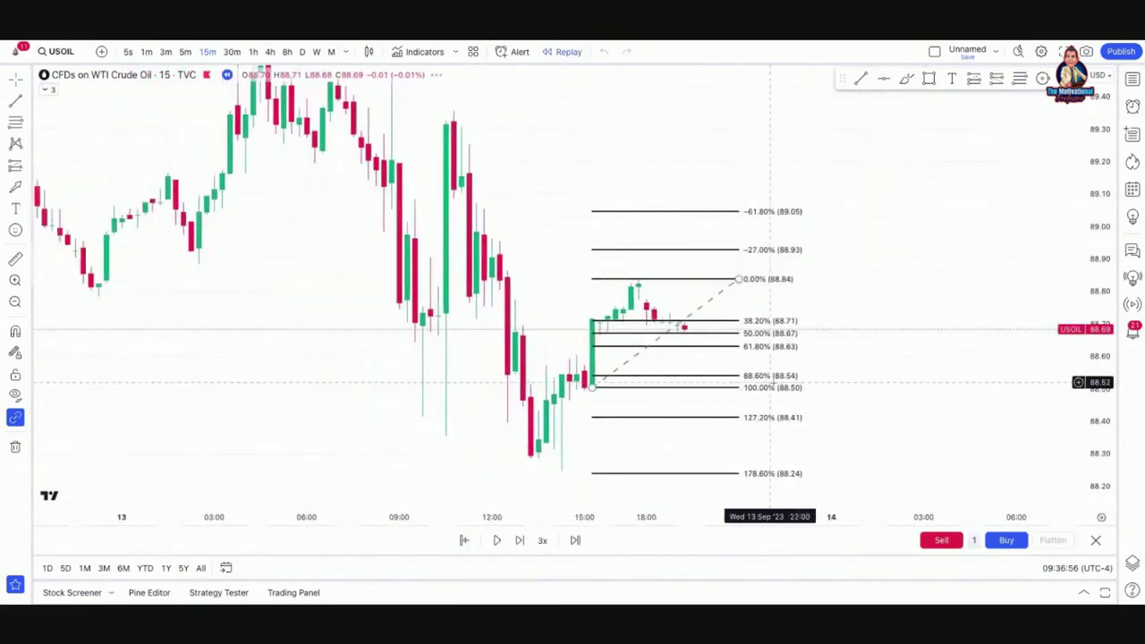
Step: Draw a rectangle around the 61.8% level from 15:30 to 21:00 on 13 Sep, spanning about 88.64 to 88.60
{"action": "left_click_drag", "start_coordinate": [686, 387], "coordinate": [346, 361]}
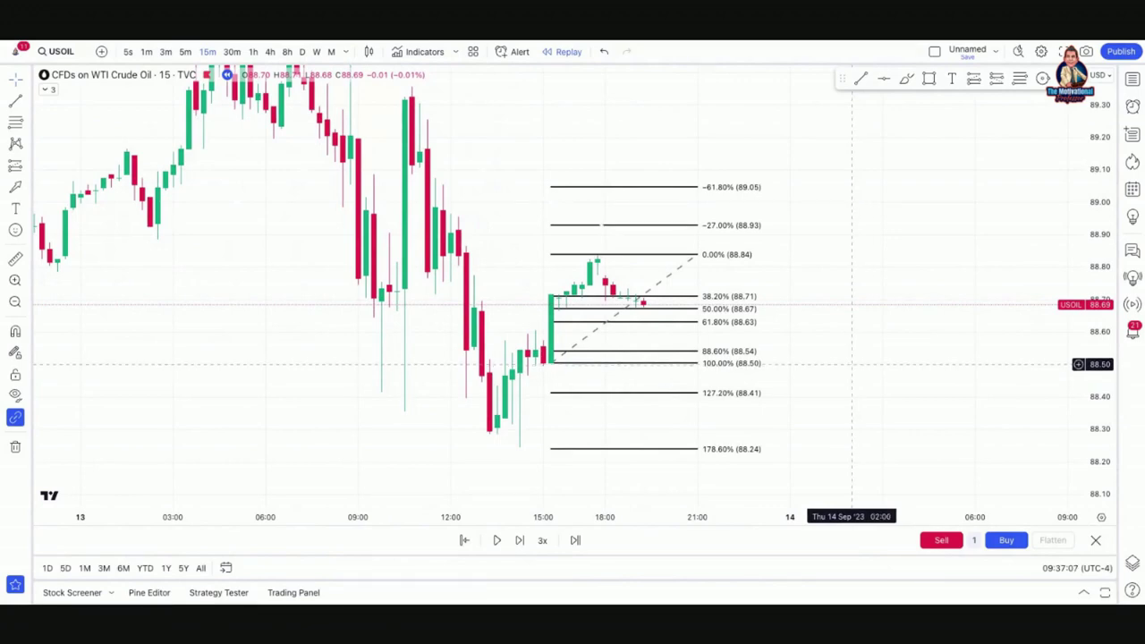
{"action": "left_click", "coordinate": [929, 82]}
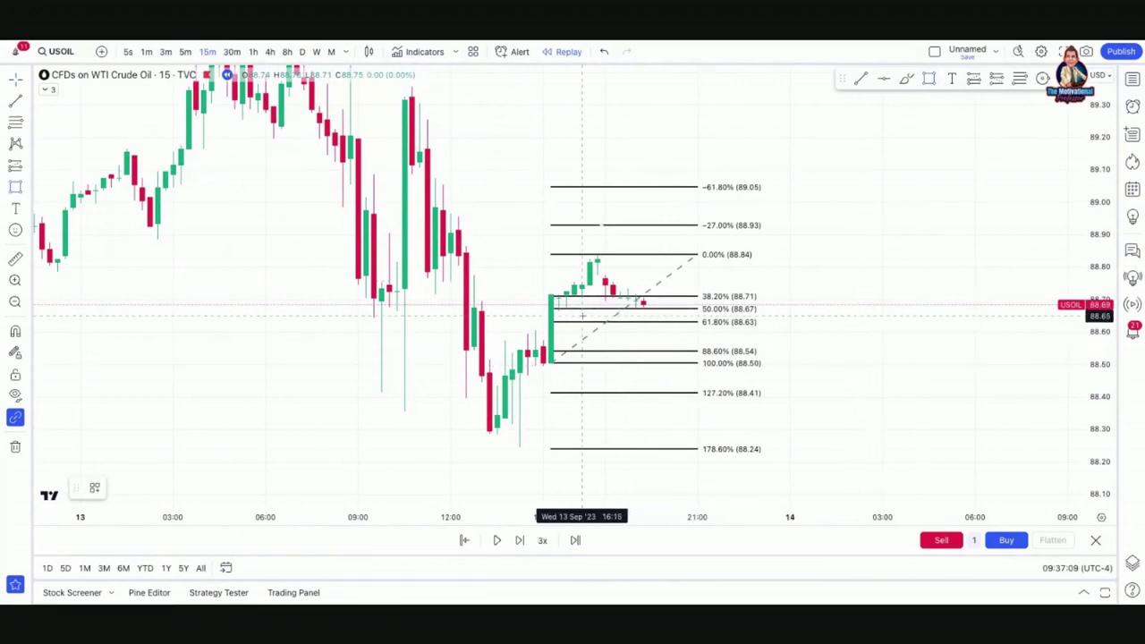
{"action": "mouse_move", "coordinate": [558, 317]}
{"action": "left_mouse_down"}
{"action": "mouse_move", "coordinate": [563, 327]}
{"action": "mouse_move", "coordinate": [697, 331]}
{"action": "left_mouse_up"}
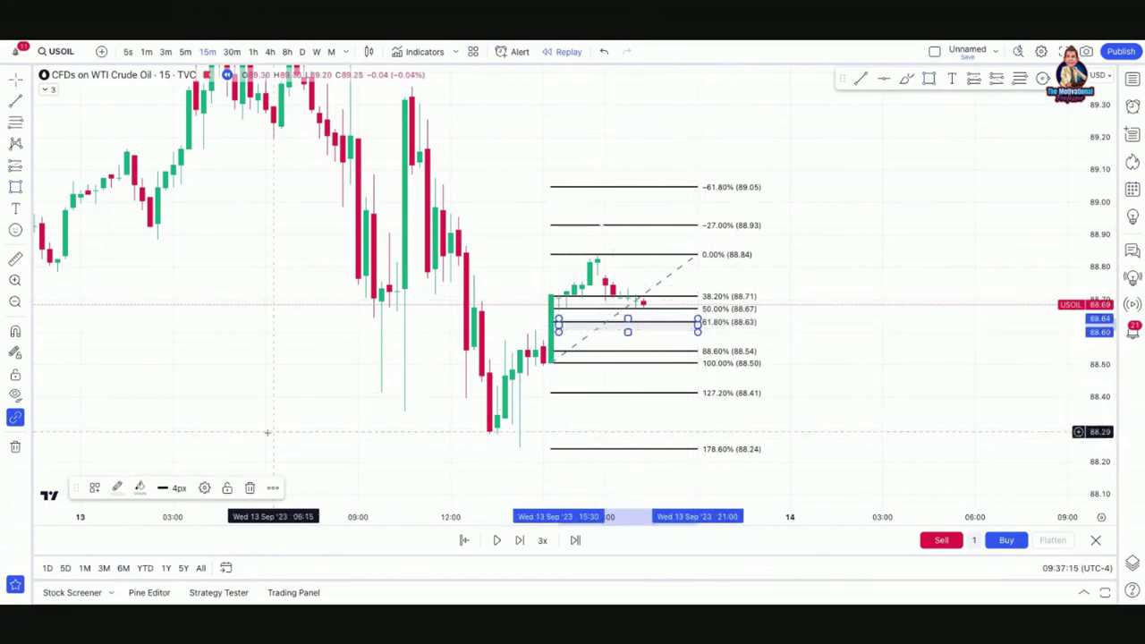
Step: Set the border colour of the rectangle around the 61.8% level to crimson and deselect it
{"action": "left_click", "coordinate": [117, 487]}
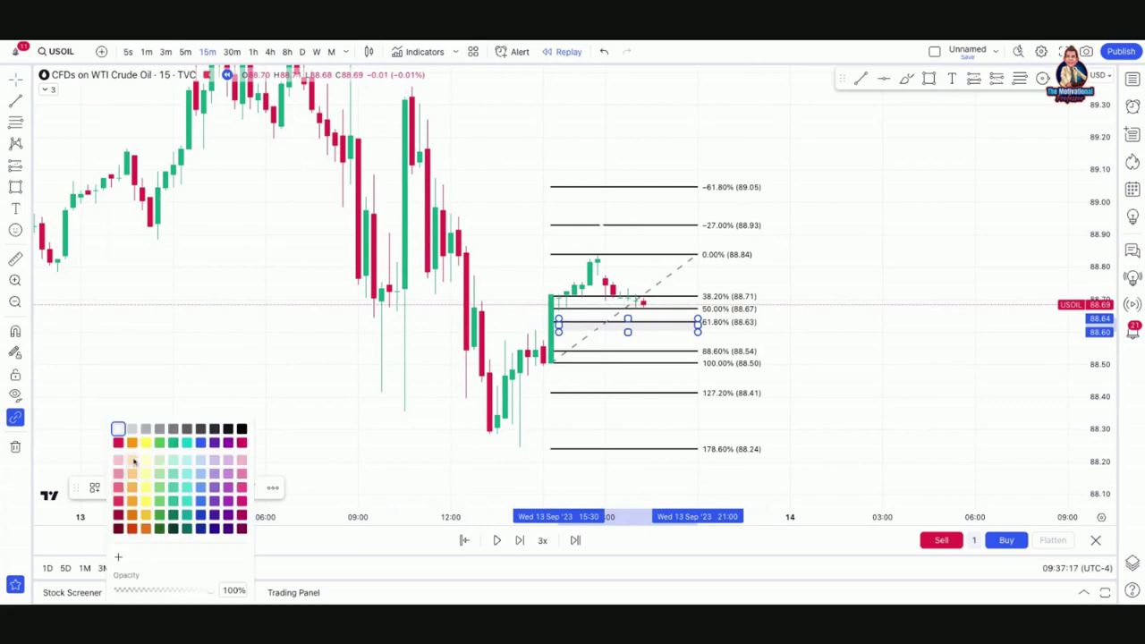
{"action": "left_click", "coordinate": [146, 443]}
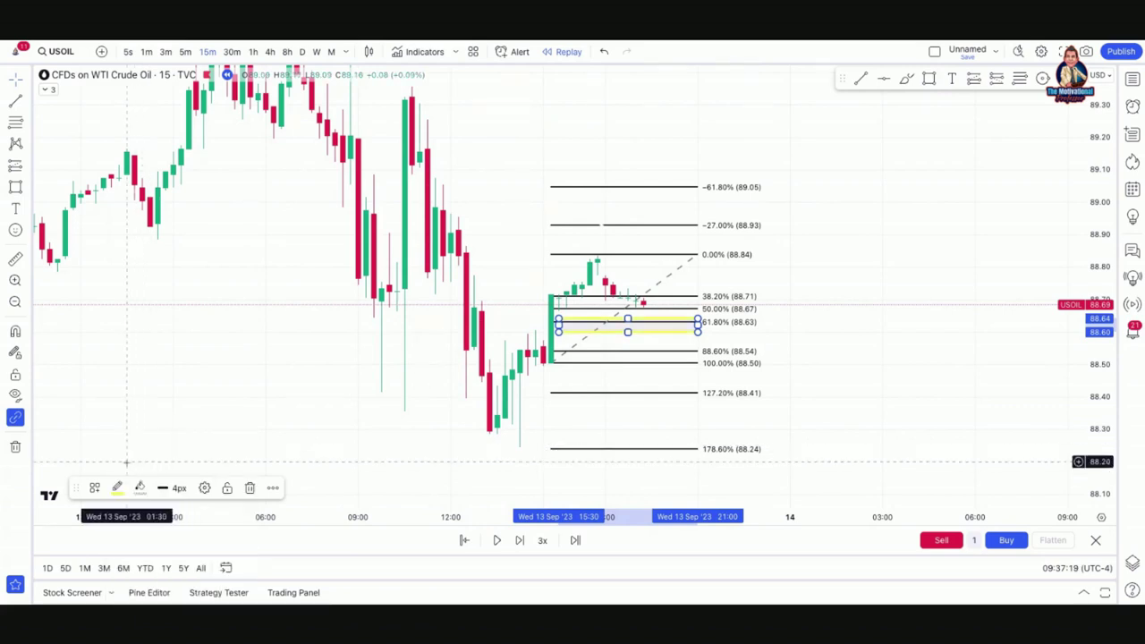
{"action": "left_click", "coordinate": [140, 487]}
{"action": "left_click", "coordinate": [241, 444]}
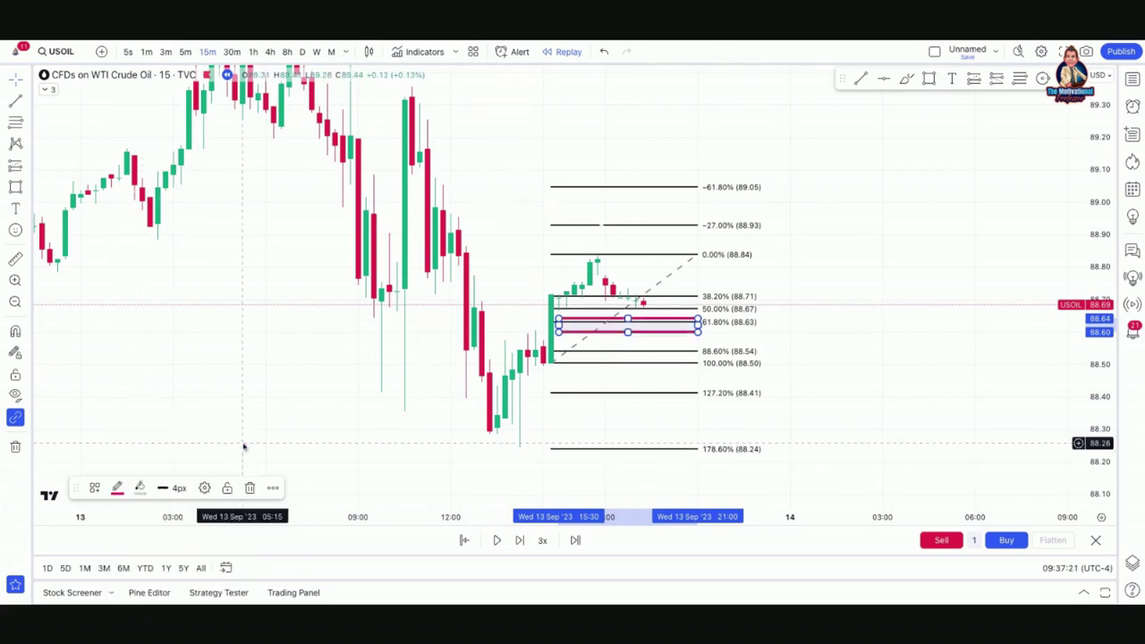
{"action": "left_click", "coordinate": [882, 394]}
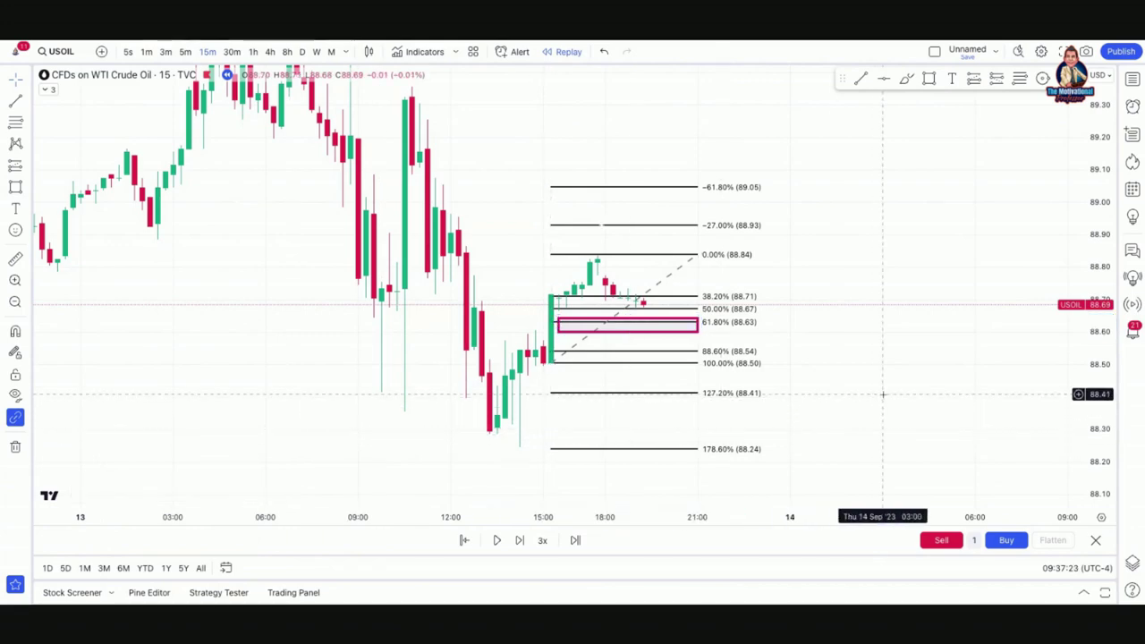
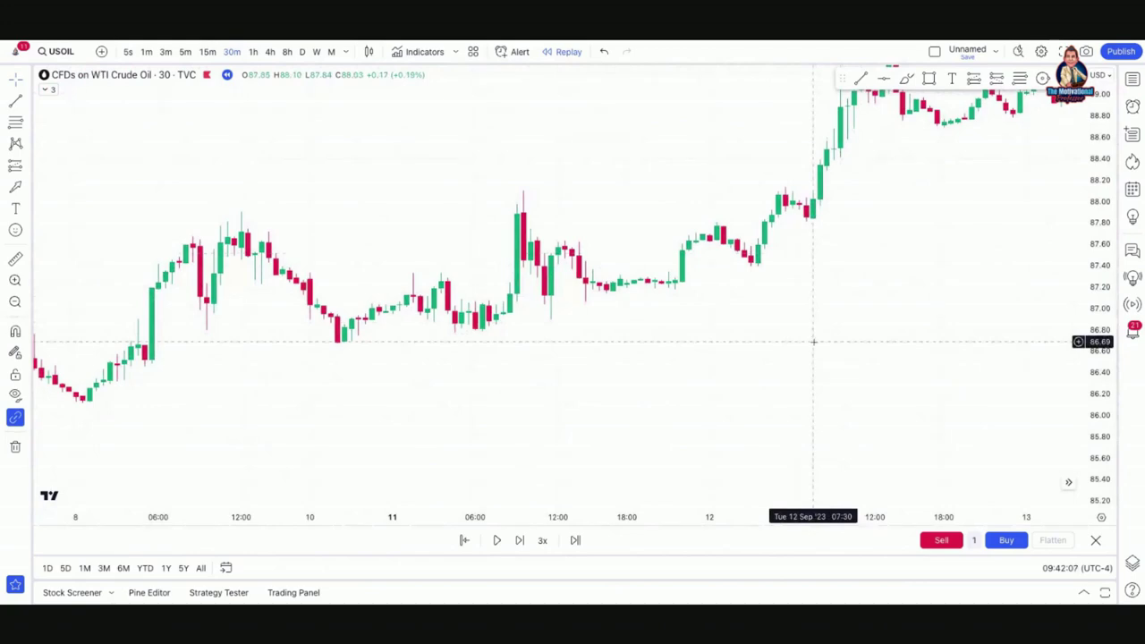
Step: Bring the price swings of 7 to 11 September into closer view on the 30-minute chart
{"action": "scroll", "coordinate": [670, 358], "scroll_direction": "left", "scroll_amount": 5}
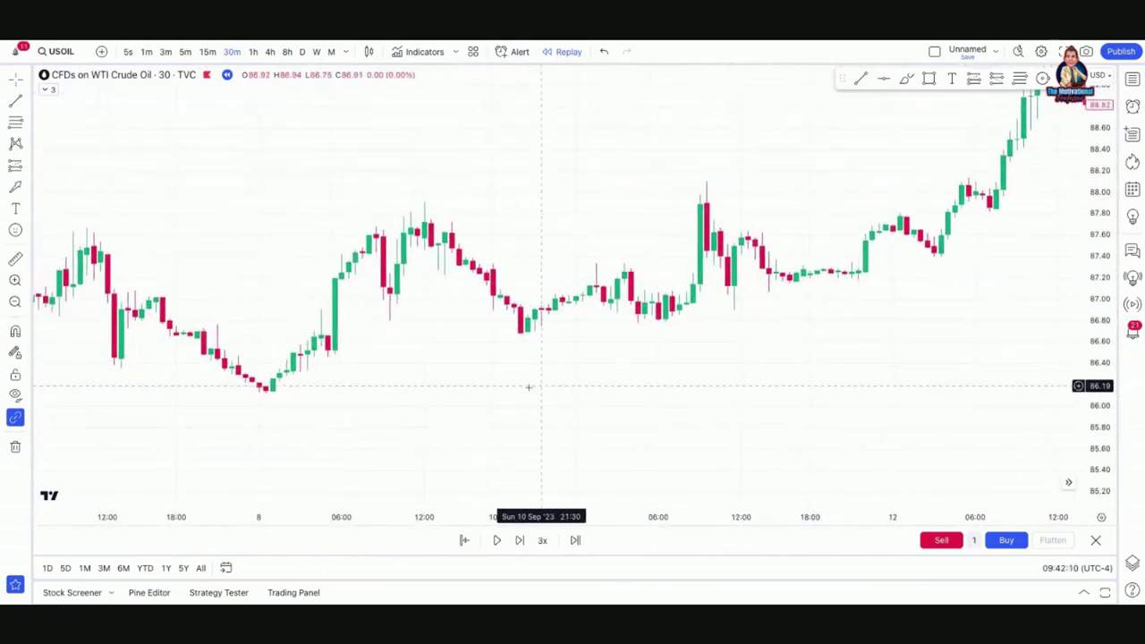
{"action": "scroll", "coordinate": [529, 386], "scroll_direction": "left", "scroll_amount": 8}
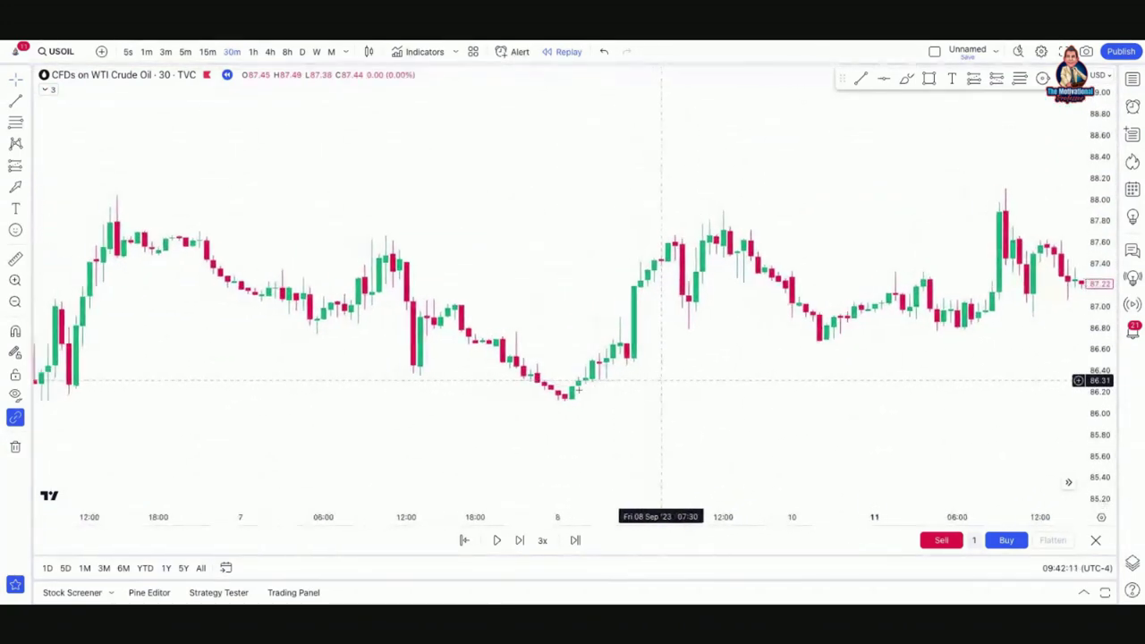
{"action": "scroll", "coordinate": [662, 382], "scroll_direction": "up", "scroll_amount": 4}
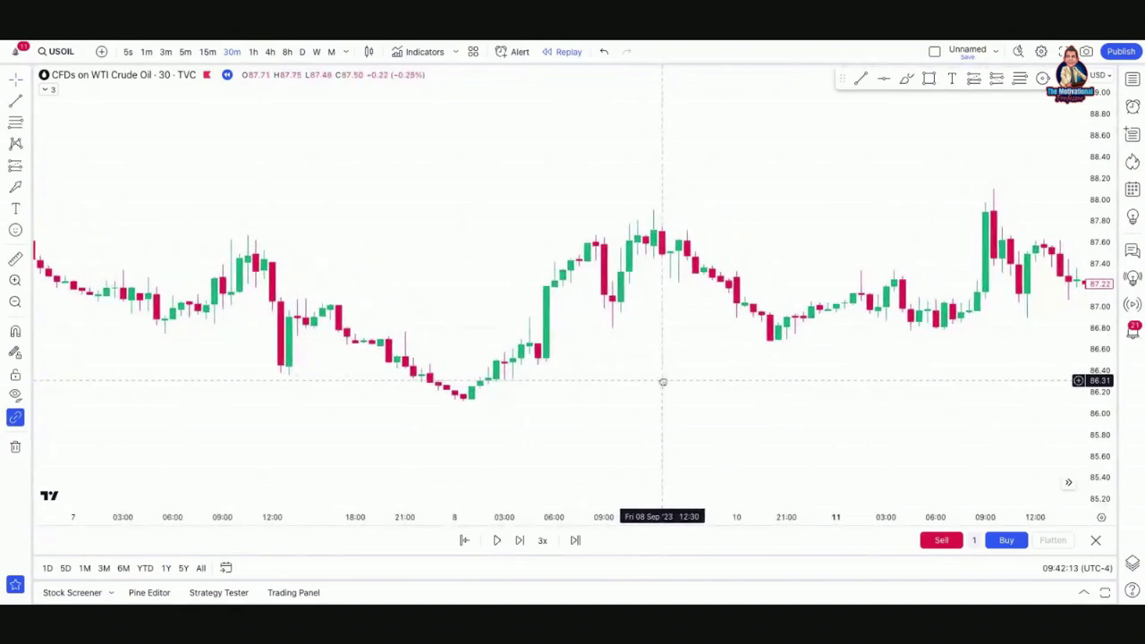
{"action": "scroll", "coordinate": [662, 381], "scroll_direction": "up", "scroll_amount": 2}
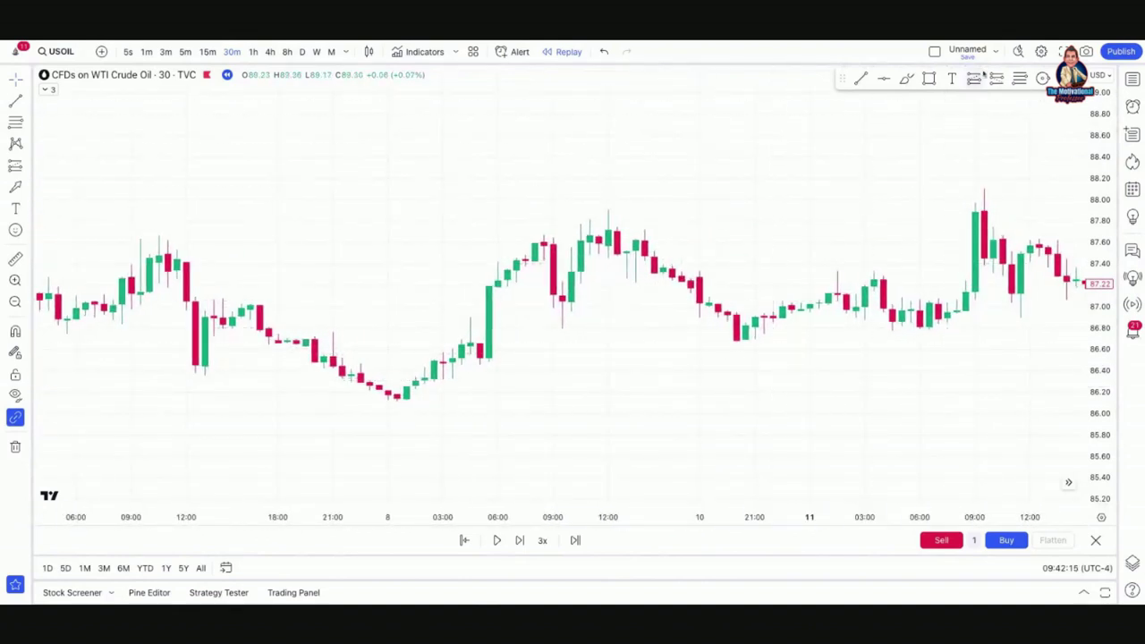
{"action": "left_click", "coordinate": [1039, 78]}
{"action": "mouse_move", "coordinate": [682, 377]}
{"action": "left_mouse_down"}
{"action": "mouse_move", "coordinate": [531, 373]}
{"action": "mouse_move", "coordinate": [489, 356]}
{"action": "mouse_move", "coordinate": [493, 299]}
{"action": "mouse_move", "coordinate": [491, 357]}
{"action": "mouse_move", "coordinate": [498, 289]}
{"action": "mouse_move", "coordinate": [506, 345]}
{"action": "mouse_move", "coordinate": [493, 324]}
{"action": "mouse_move", "coordinate": [549, 353]}
{"action": "mouse_move", "coordinate": [588, 355]}
{"action": "mouse_move", "coordinate": [627, 382]}
{"action": "left_mouse_up"}
{"action": "key", "text": "Delete"}
Step: Draw a Fib Retracement from the large green candle's base at about 86.49 (8 Sep, 05:30) up to about 87.69 at 18:00 on 10 Sep
{"action": "scroll", "coordinate": [627, 382], "scroll_direction": "up", "scroll_amount": 2}
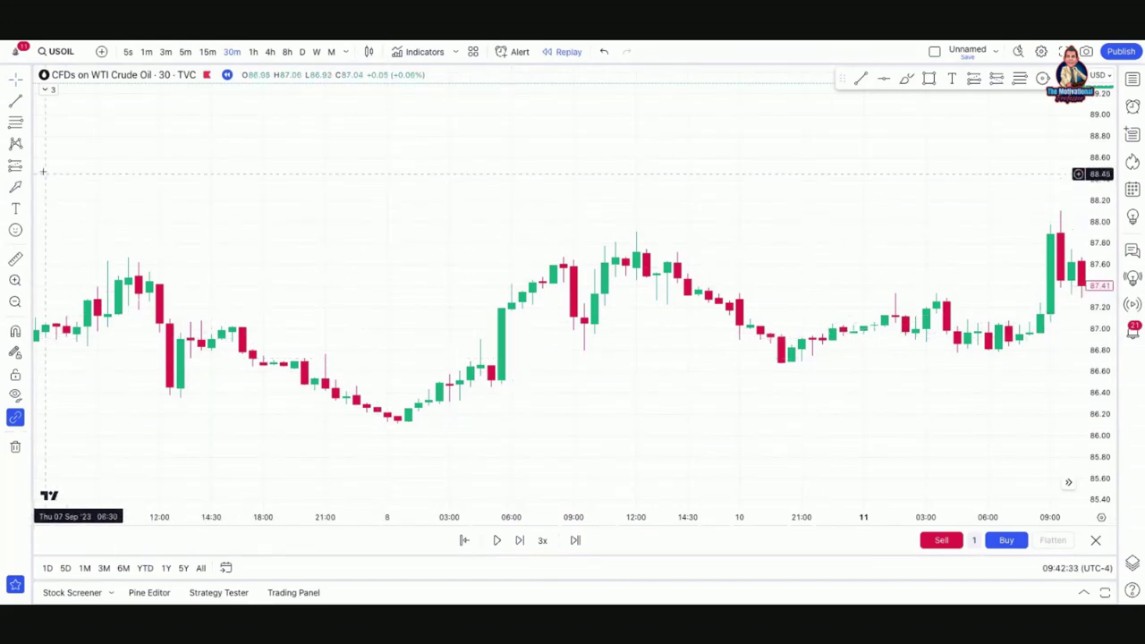
{"action": "left_click", "coordinate": [25, 124]}
{"action": "left_click", "coordinate": [60, 140]}
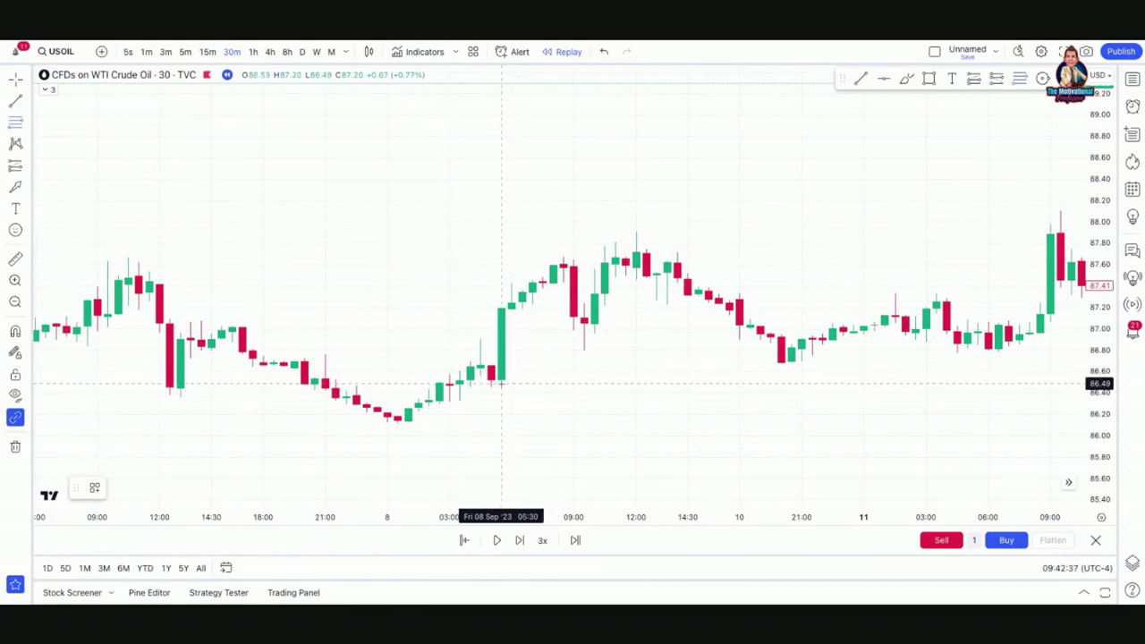
{"action": "mouse_move", "coordinate": [501, 383]}
{"action": "left_mouse_down"}
{"action": "mouse_move", "coordinate": [634, 259]}
{"action": "mouse_move", "coordinate": [739, 255]}
{"action": "left_mouse_up"}
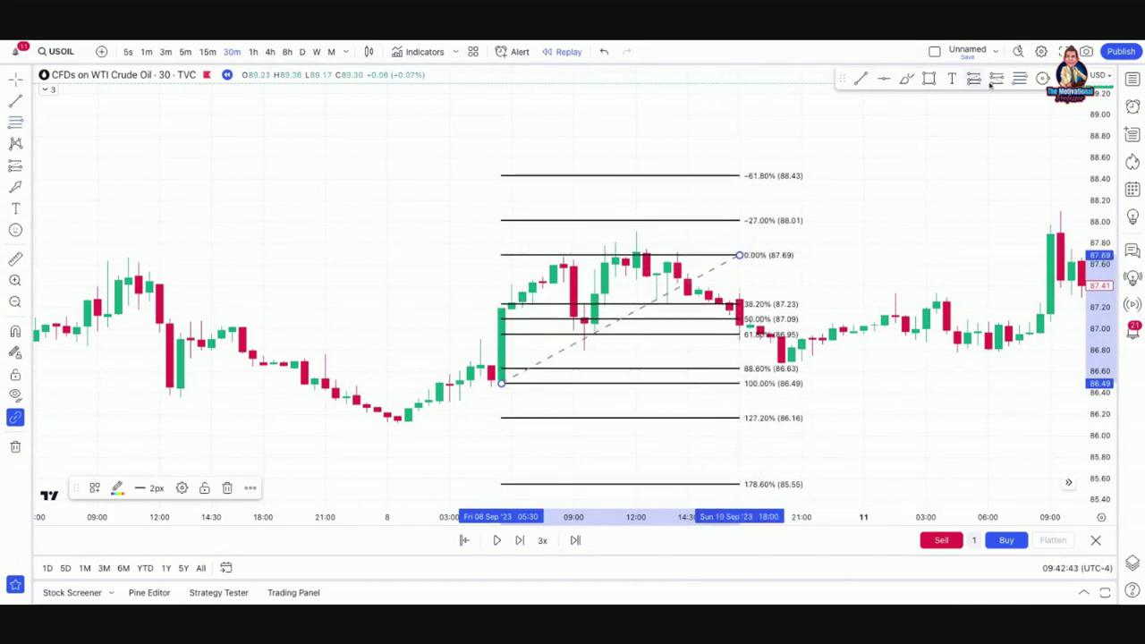
Step: Draw an arrow marker from about 88.29 at 05:30 on 8 Sep with its tip at the first swing high, about 87.69 at 08:30
{"action": "left_click", "coordinate": [859, 79]}
{"action": "mouse_move", "coordinate": [501, 191]}
{"action": "left_mouse_down"}
{"action": "mouse_move", "coordinate": [564, 248]}
{"action": "mouse_move", "coordinate": [575, 304]}
{"action": "mouse_move", "coordinate": [564, 255]}
{"action": "left_mouse_up"}
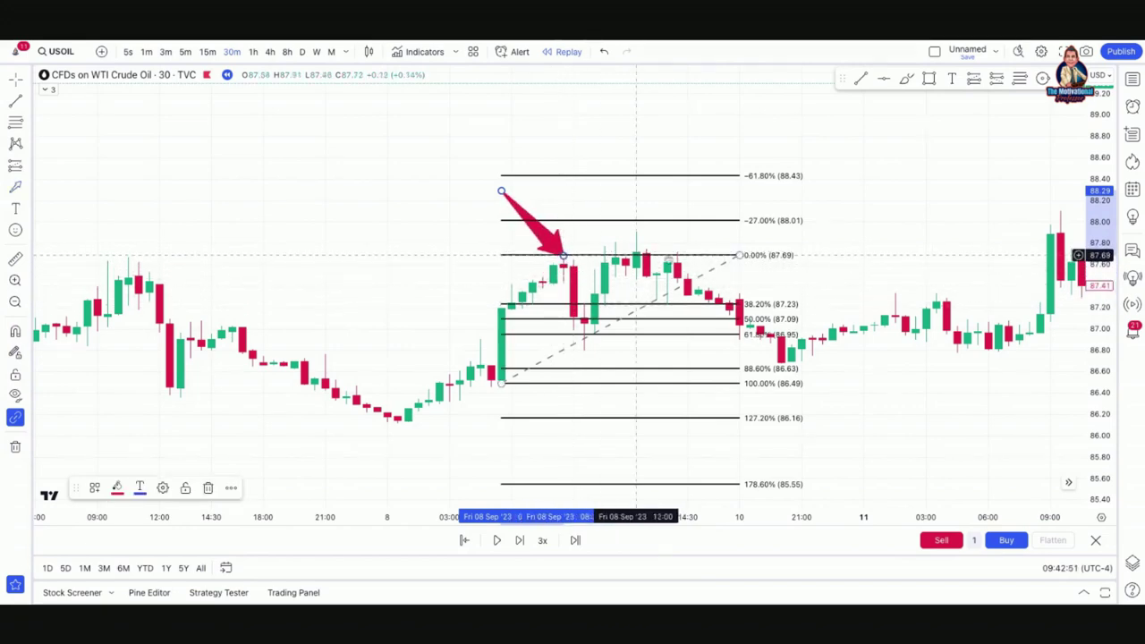
{"action": "left_click", "coordinate": [836, 257]}
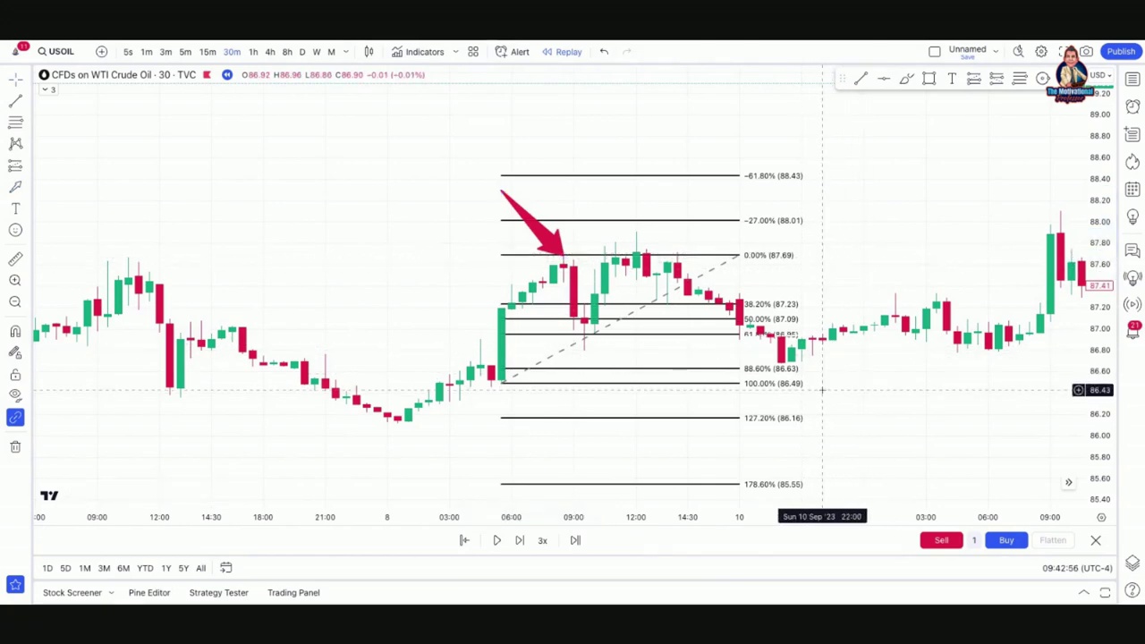
Step: Place a long position at the 61.8% level, 86.95 (8 Sep, 10:30), with target 87.70 and stop 86.63, and deselect it
{"action": "scroll", "coordinate": [822, 390], "scroll_direction": "up", "scroll_amount": 1}
{"action": "scroll", "coordinate": [821, 390], "scroll_direction": "up", "scroll_amount": 1}
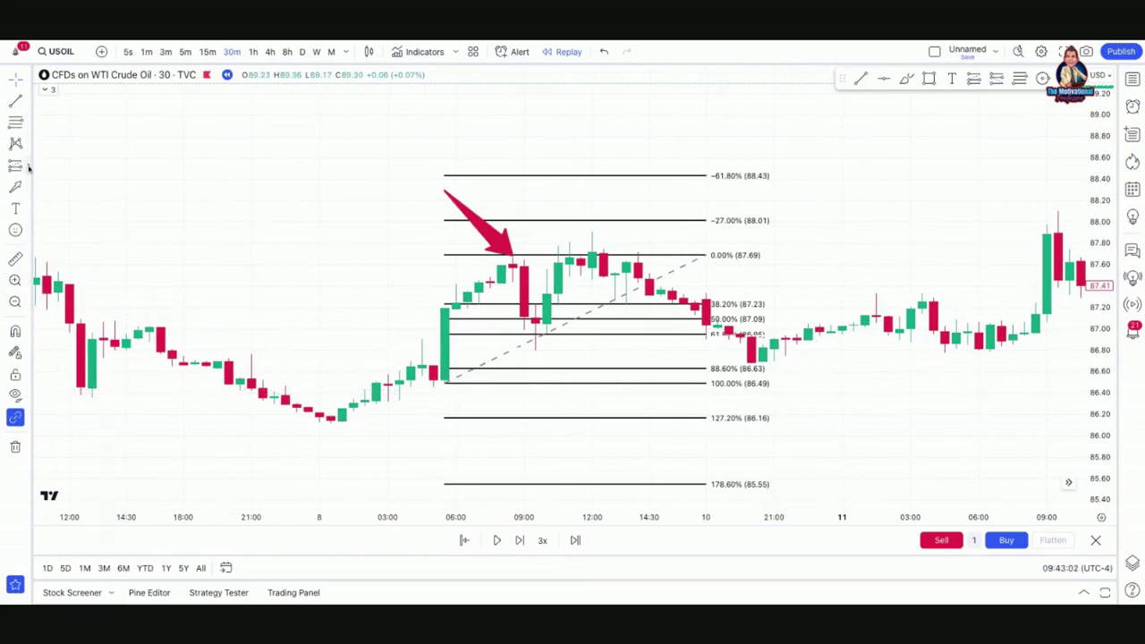
{"action": "left_click", "coordinate": [558, 333]}
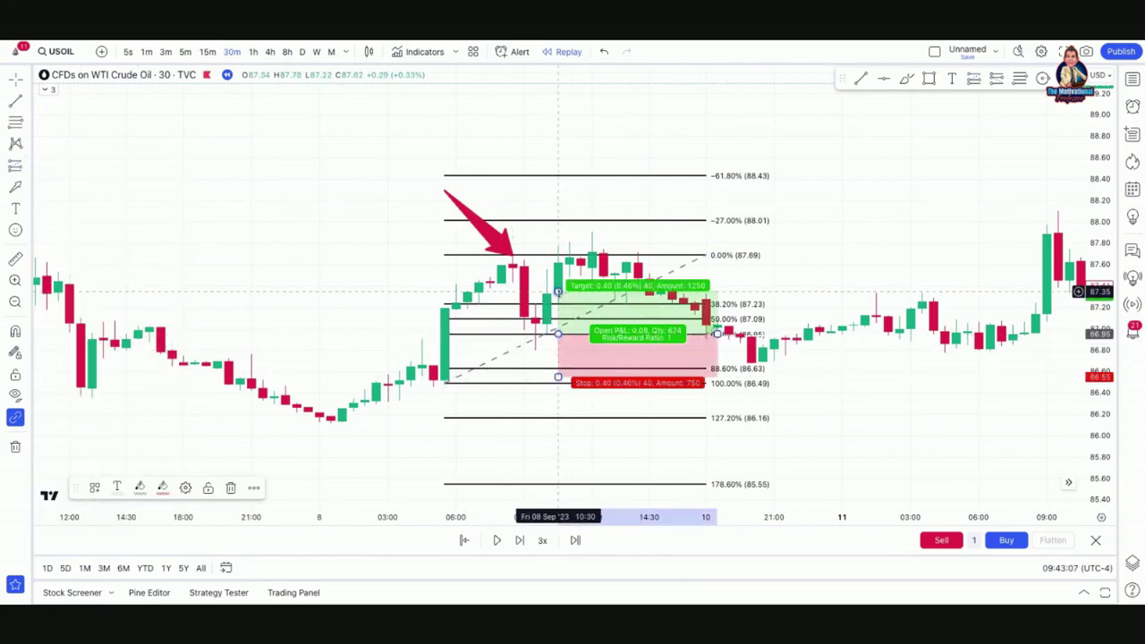
{"action": "left_click_drag", "start_coordinate": [559, 291], "coordinate": [558, 254]}
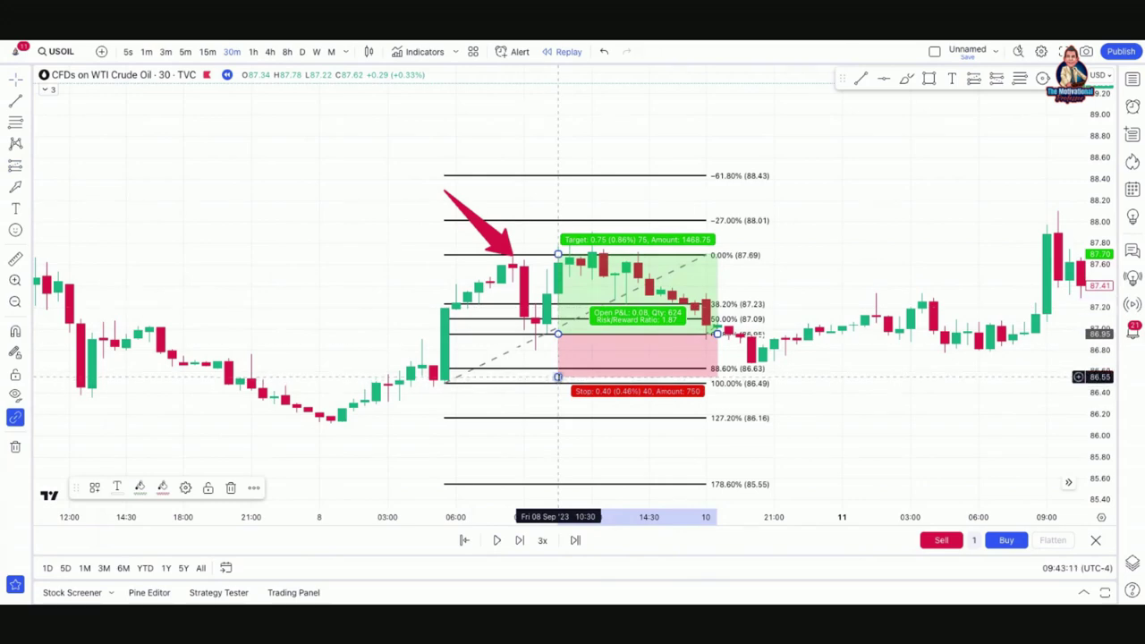
{"action": "left_click_drag", "start_coordinate": [558, 376], "coordinate": [559, 367]}
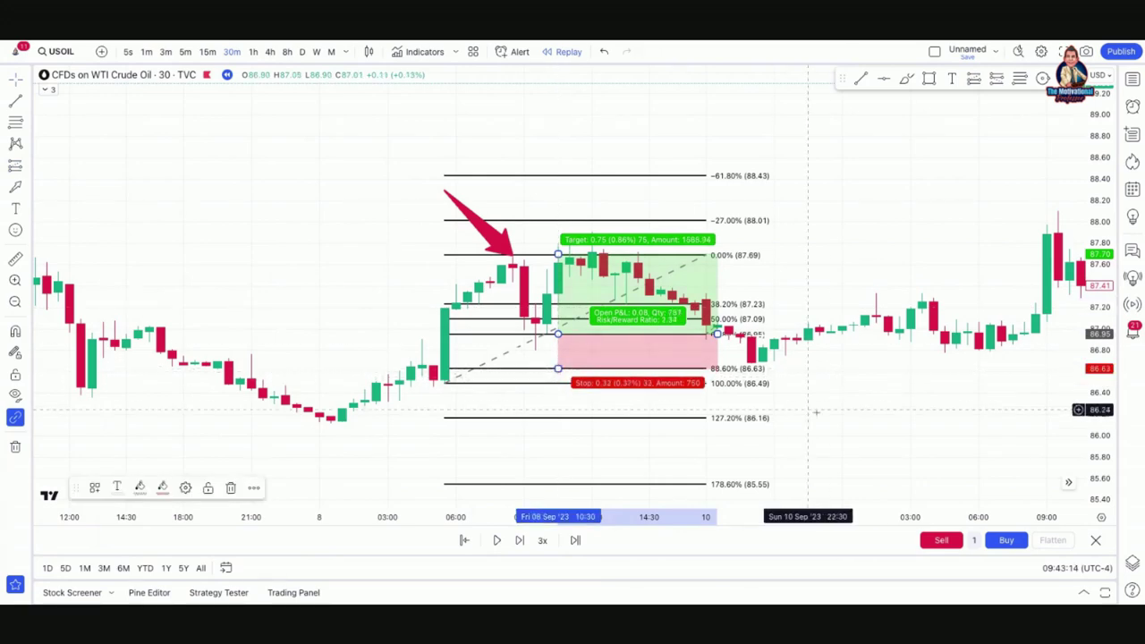
{"action": "left_click", "coordinate": [848, 426]}
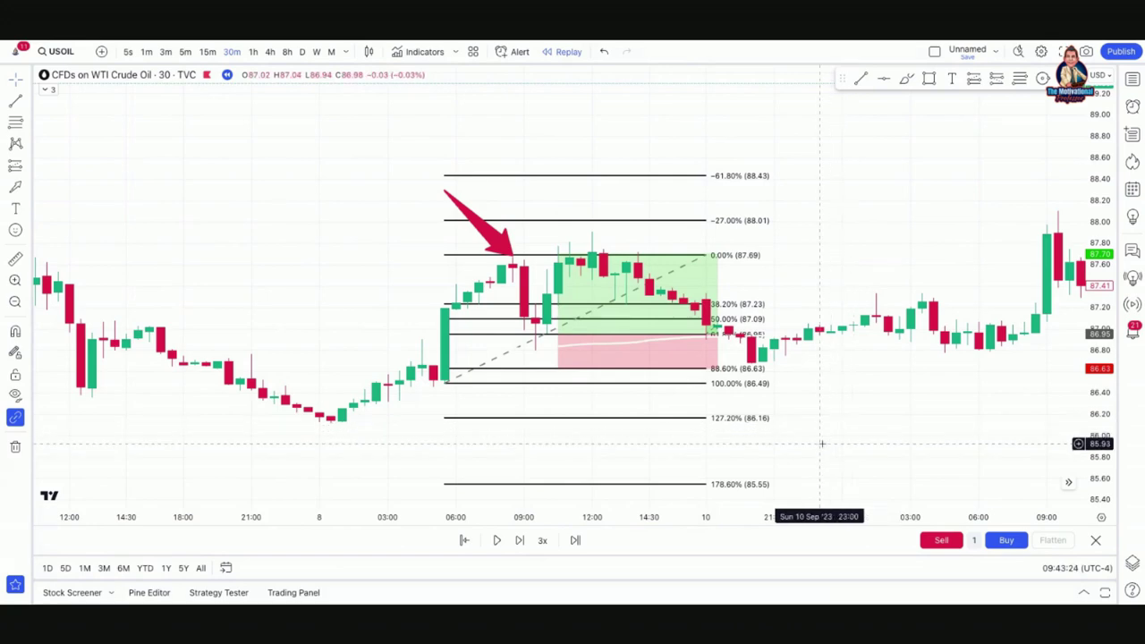
Step: Draw an arrow marker from about 86.05 (10 Sep, 22:00) with its tip at about 86.58 (8 Sep, 15:30), just below the stop zone
{"action": "scroll", "coordinate": [820, 440], "scroll_direction": "down", "scroll_amount": 2}
{"action": "scroll", "coordinate": [821, 443], "scroll_direction": "down", "scroll_amount": 3}
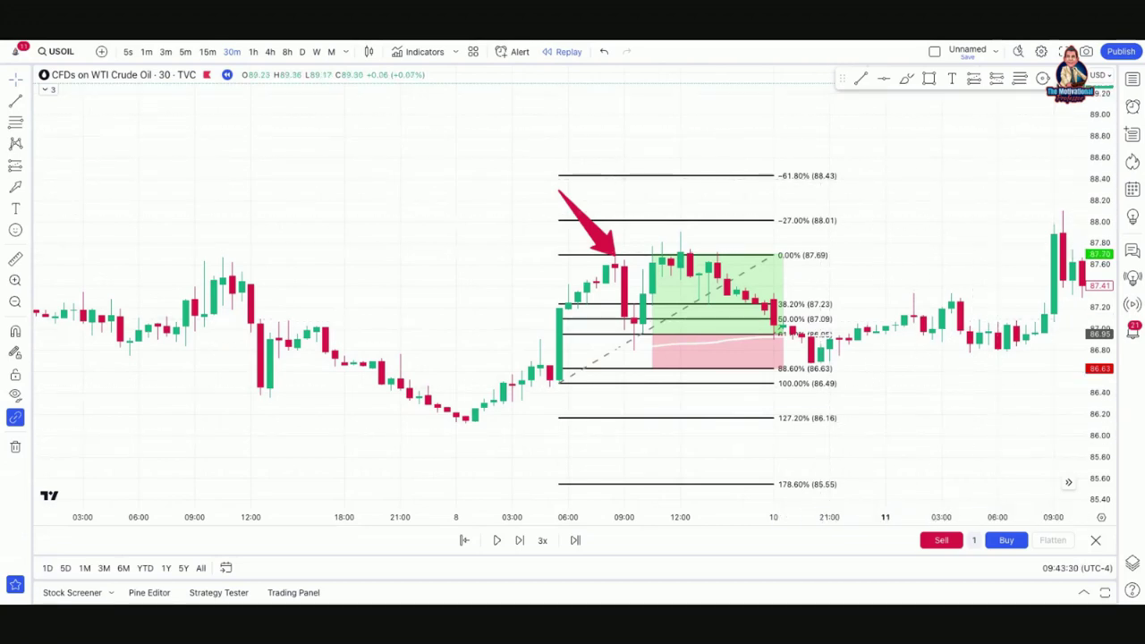
{"action": "mouse_move", "coordinate": [848, 429]}
{"action": "left_mouse_down"}
{"action": "mouse_move", "coordinate": [581, 358]}
{"action": "mouse_move", "coordinate": [562, 331]}
{"action": "mouse_move", "coordinate": [568, 317]}
{"action": "mouse_move", "coordinate": [563, 379]}
{"action": "mouse_move", "coordinate": [562, 311]}
{"action": "mouse_move", "coordinate": [559, 385]}
{"action": "mouse_move", "coordinate": [560, 307]}
{"action": "mouse_move", "coordinate": [560, 384]}
{"action": "mouse_move", "coordinate": [568, 304]}
{"action": "mouse_move", "coordinate": [557, 379]}
{"action": "mouse_move", "coordinate": [563, 324]}
{"action": "mouse_move", "coordinate": [577, 342]}
{"action": "mouse_move", "coordinate": [567, 320]}
{"action": "mouse_move", "coordinate": [559, 374]}
{"action": "mouse_move", "coordinate": [624, 256]}
{"action": "mouse_move", "coordinate": [635, 288]}
{"action": "mouse_move", "coordinate": [756, 334]}
{"action": "mouse_move", "coordinate": [689, 338]}
{"action": "mouse_move", "coordinate": [637, 318]}
{"action": "mouse_move", "coordinate": [670, 242]}
{"action": "mouse_move", "coordinate": [682, 377]}
{"action": "mouse_move", "coordinate": [709, 364]}
{"action": "mouse_move", "coordinate": [639, 329]}
{"action": "mouse_move", "coordinate": [642, 347]}
{"action": "mouse_move", "coordinate": [636, 327]}
{"action": "mouse_move", "coordinate": [643, 351]}
{"action": "mouse_move", "coordinate": [653, 267]}
{"action": "mouse_move", "coordinate": [668, 250]}
{"action": "mouse_move", "coordinate": [745, 374]}
{"action": "left_mouse_up"}
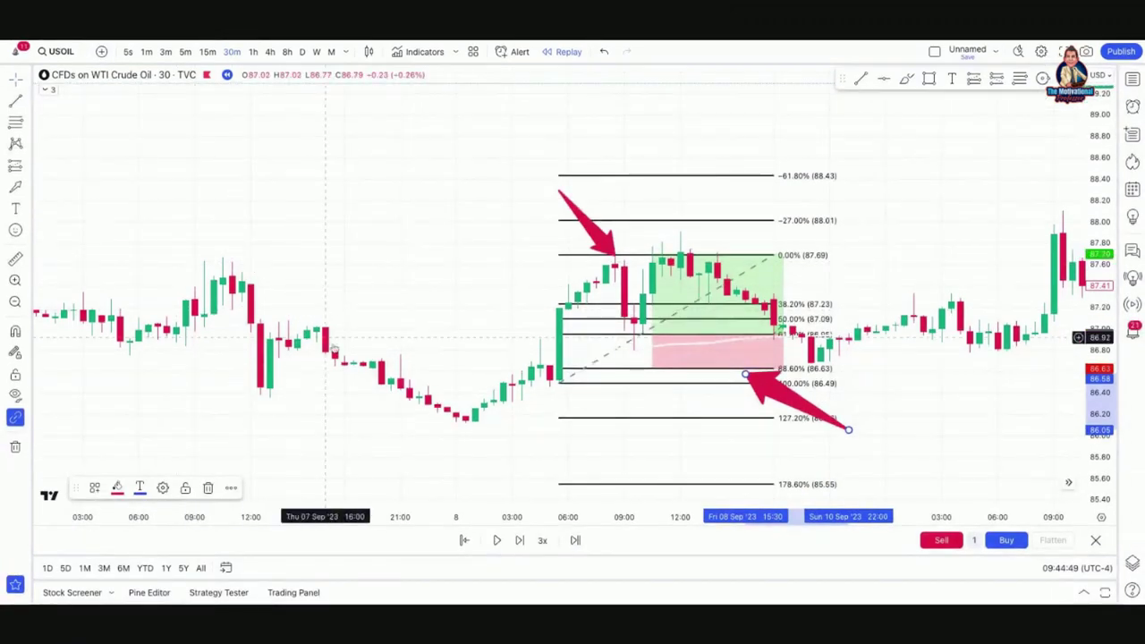
Step: Delete the arrow at the 8 September swing high and draw one from about 88.01 (7 Sep, 20:30) to its tip at about 87.54 (14:30)
{"action": "mouse_move", "coordinate": [419, 358]}
{"action": "left_mouse_down"}
{"action": "mouse_move", "coordinate": [518, 311]}
{"action": "mouse_move", "coordinate": [670, 375]}
{"action": "left_mouse_up"}
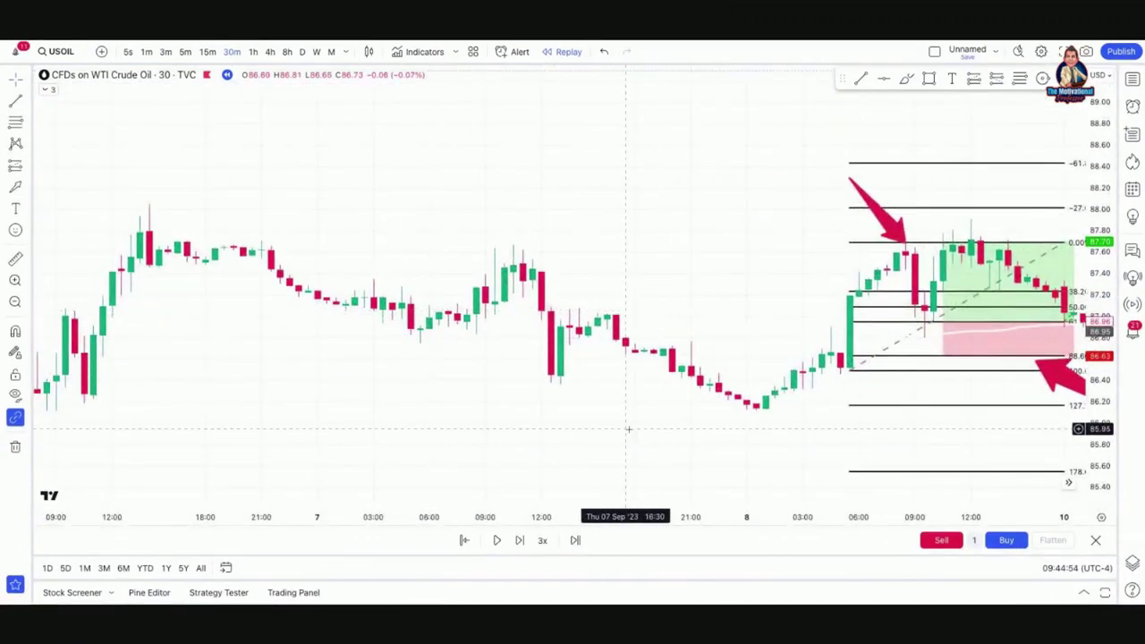
{"action": "left_click_drag", "start_coordinate": [627, 435], "coordinate": [703, 419]}
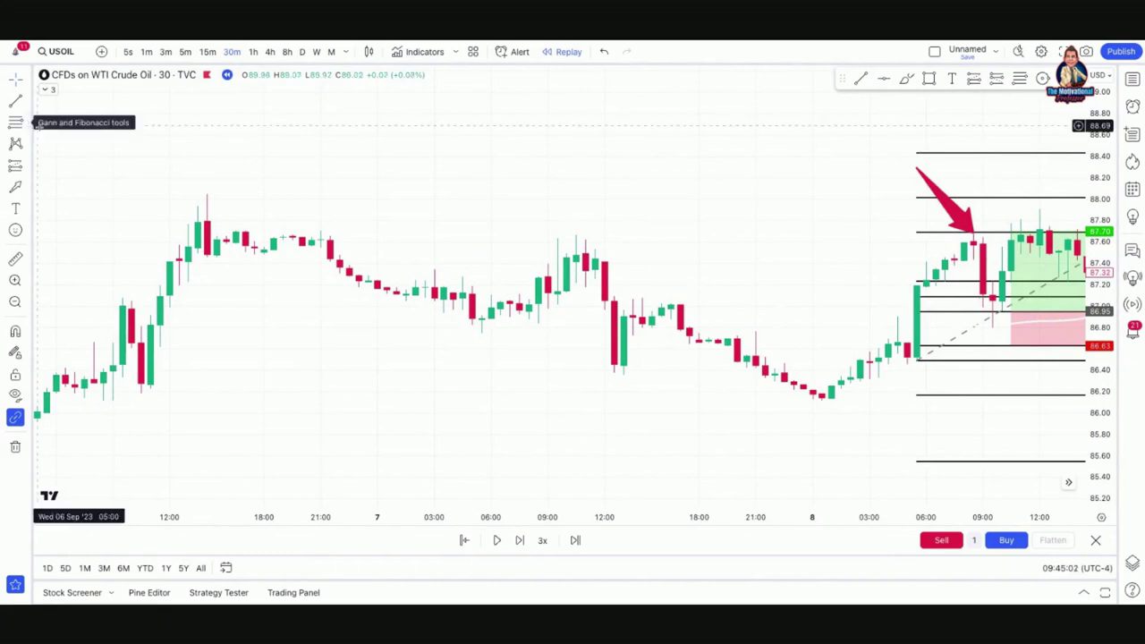
{"action": "left_click", "coordinate": [957, 223]}
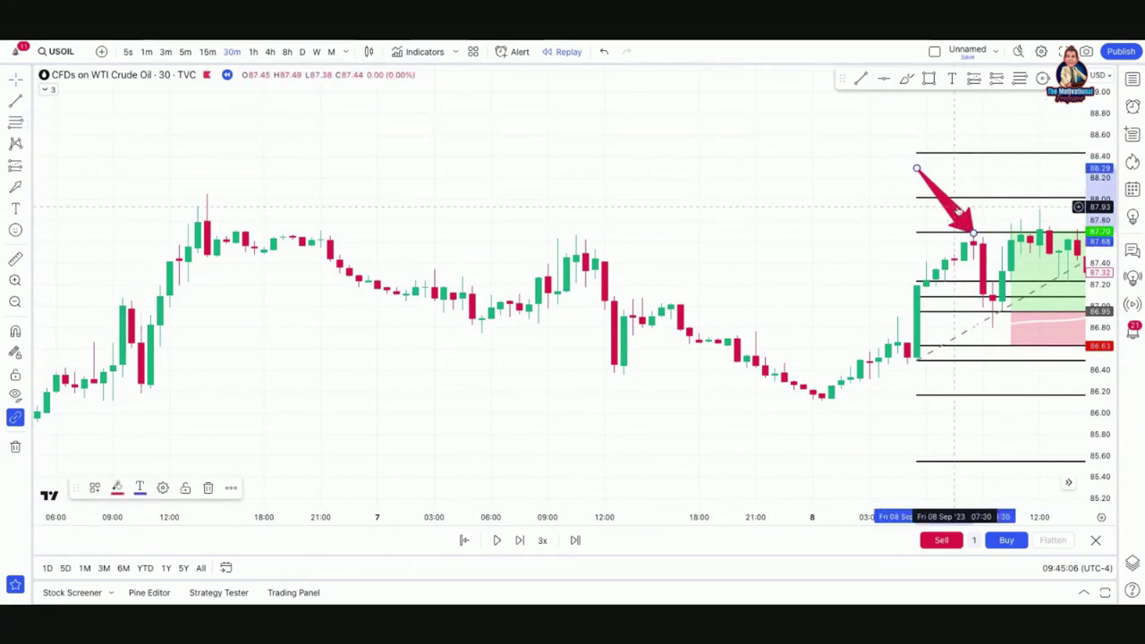
{"action": "key", "text": "Delete"}
{"action": "mouse_move", "coordinate": [746, 197]}
{"action": "left_mouse_down"}
{"action": "mouse_move", "coordinate": [614, 261]}
{"action": "mouse_move", "coordinate": [613, 307]}
{"action": "mouse_move", "coordinate": [603, 256]}
{"action": "mouse_move", "coordinate": [623, 347]}
{"action": "mouse_move", "coordinate": [618, 326]}
{"action": "mouse_move", "coordinate": [652, 248]}
{"action": "left_mouse_up"}
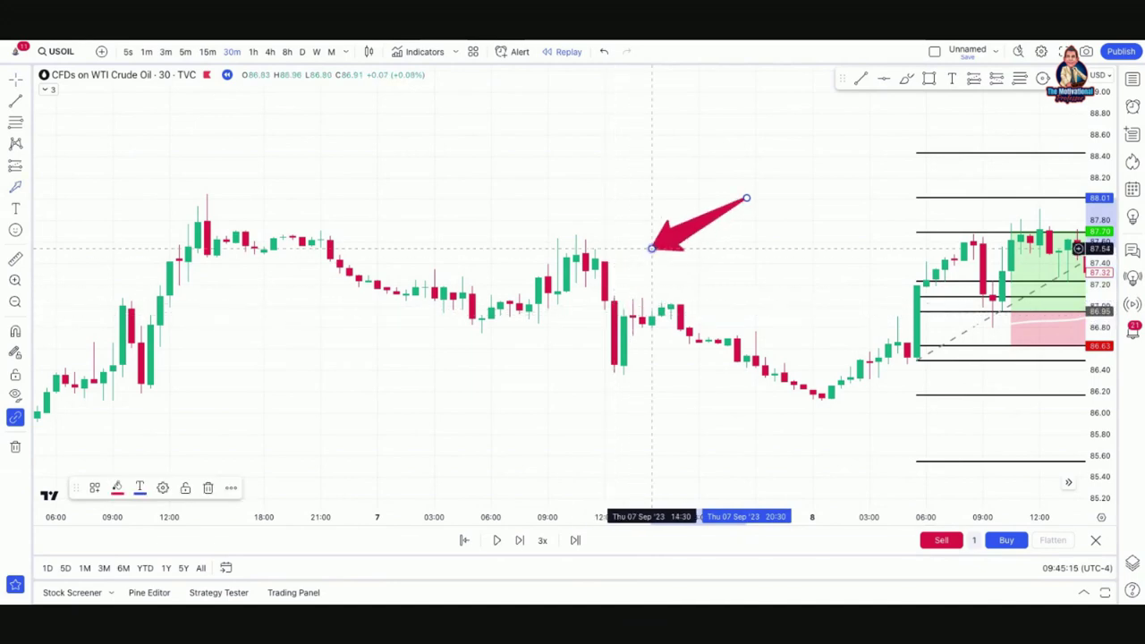
Step: Draw a Fib Retracement from the red candle's top at about 87.40 (7 Sep, 12:00) down to about 86.36 at 20:00
{"action": "scroll", "coordinate": [709, 262], "scroll_direction": "up", "scroll_amount": 3}
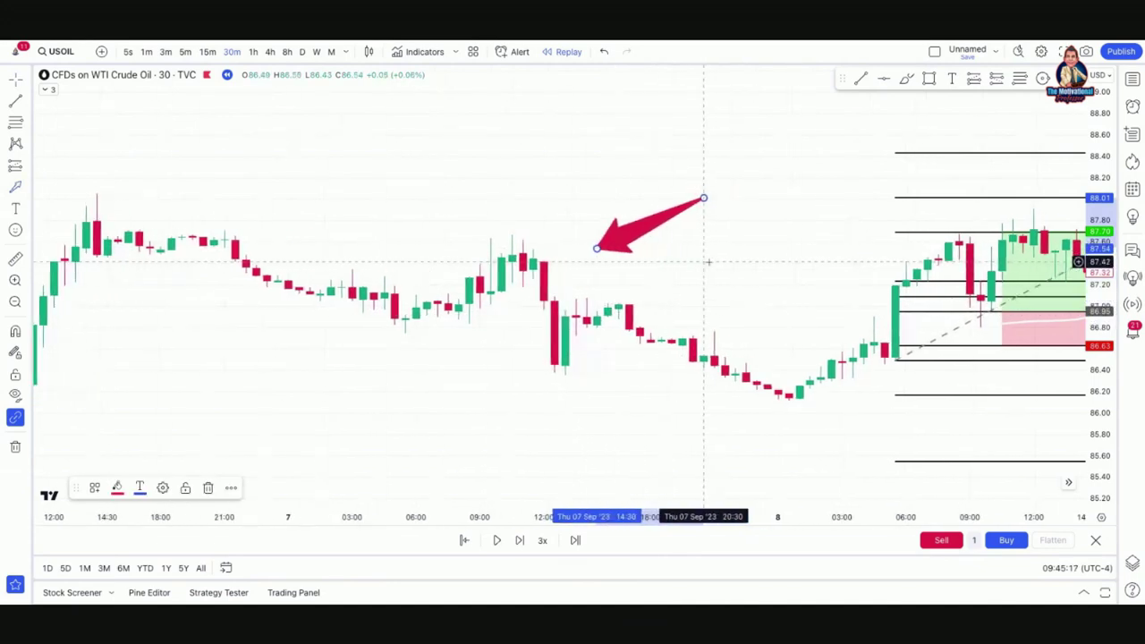
{"action": "left_click", "coordinate": [28, 126]}
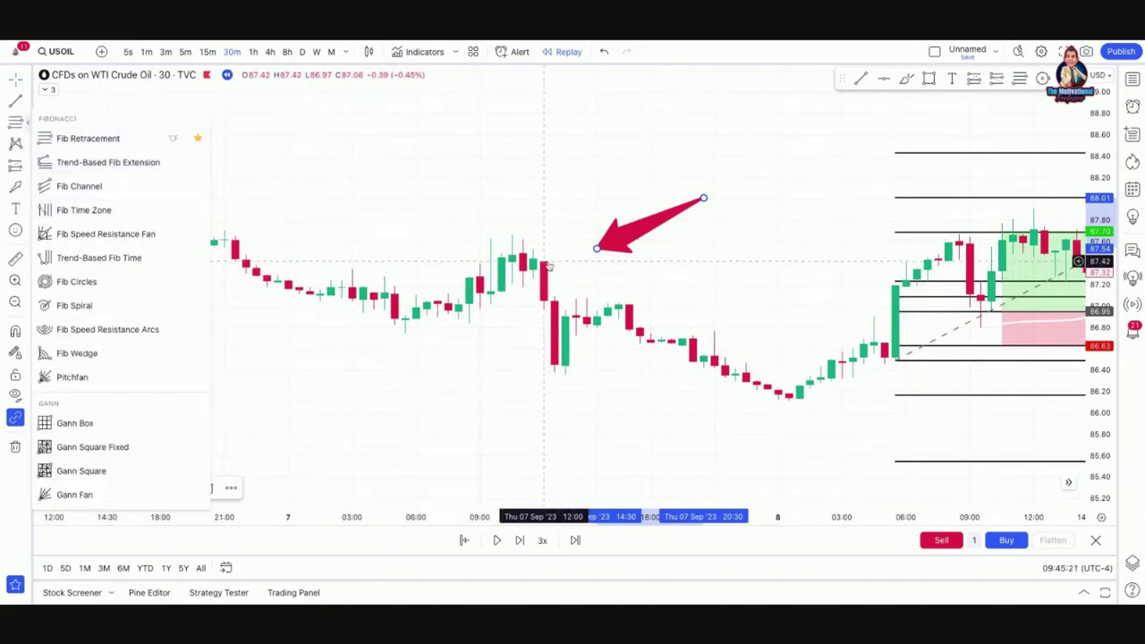
{"action": "left_click", "coordinate": [548, 265]}
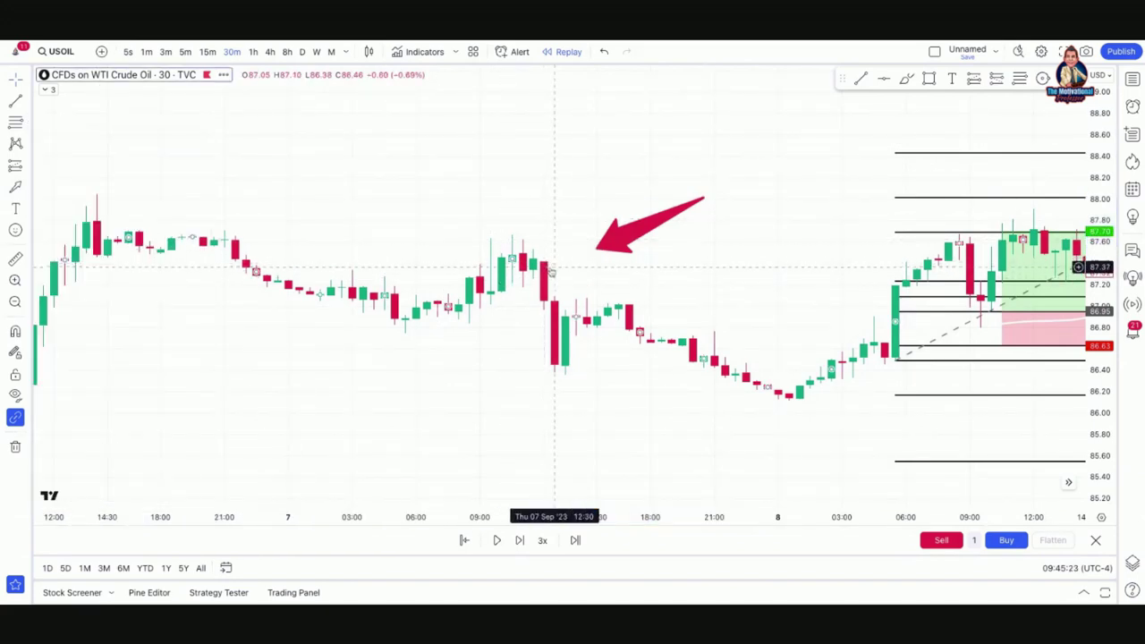
{"action": "left_click", "coordinate": [28, 126]}
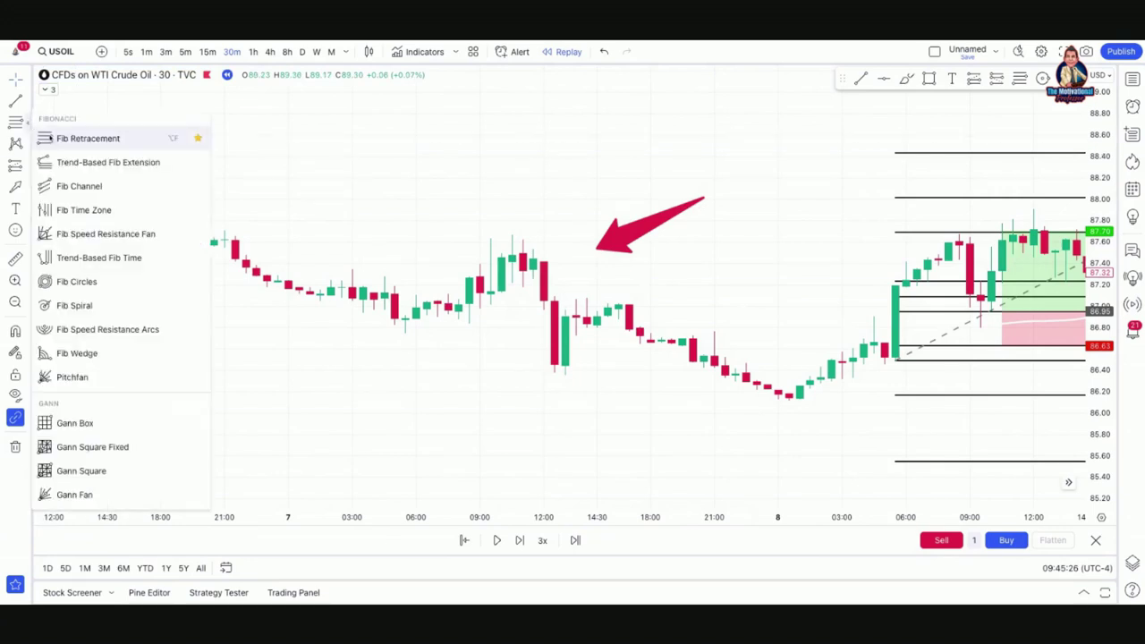
{"action": "left_click", "coordinate": [89, 135]}
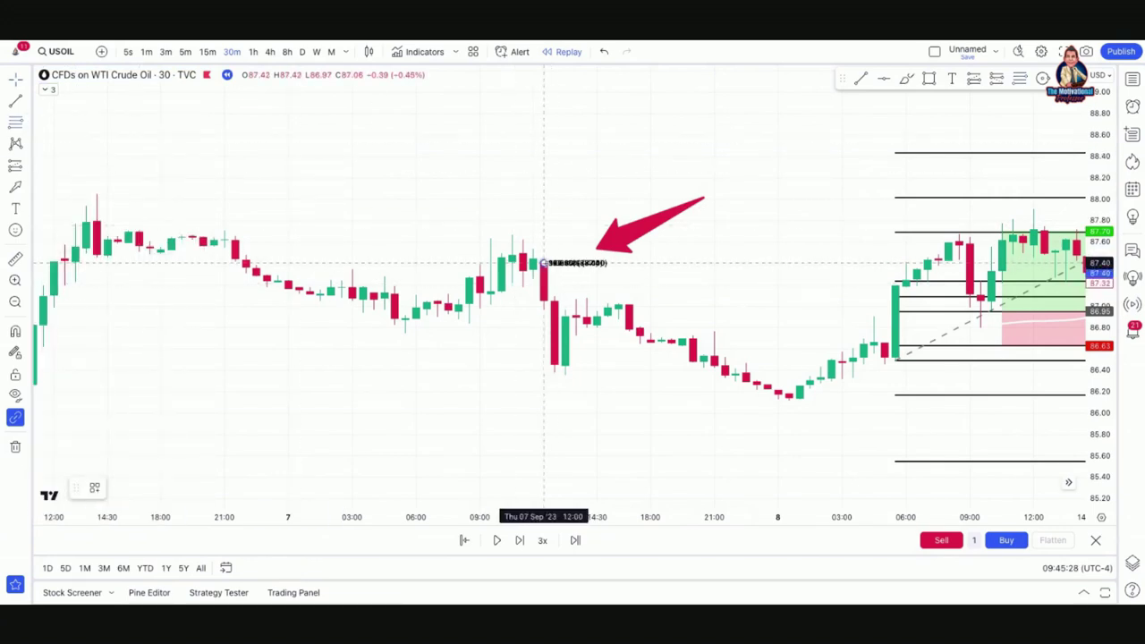
{"action": "left_click", "coordinate": [543, 264]}
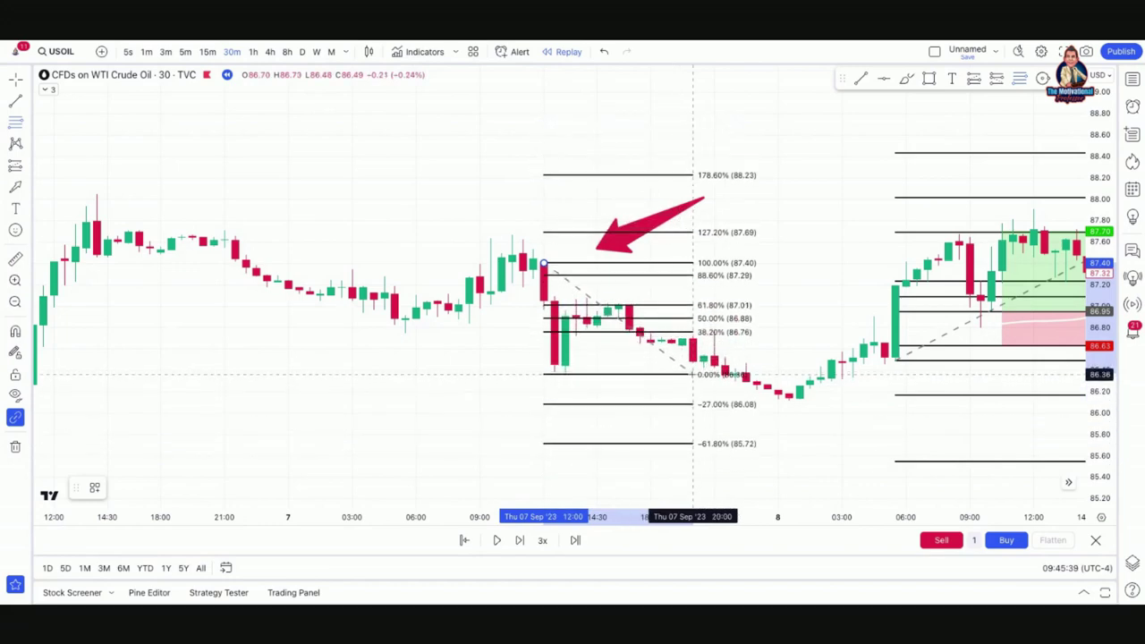
{"action": "left_click", "coordinate": [693, 374]}
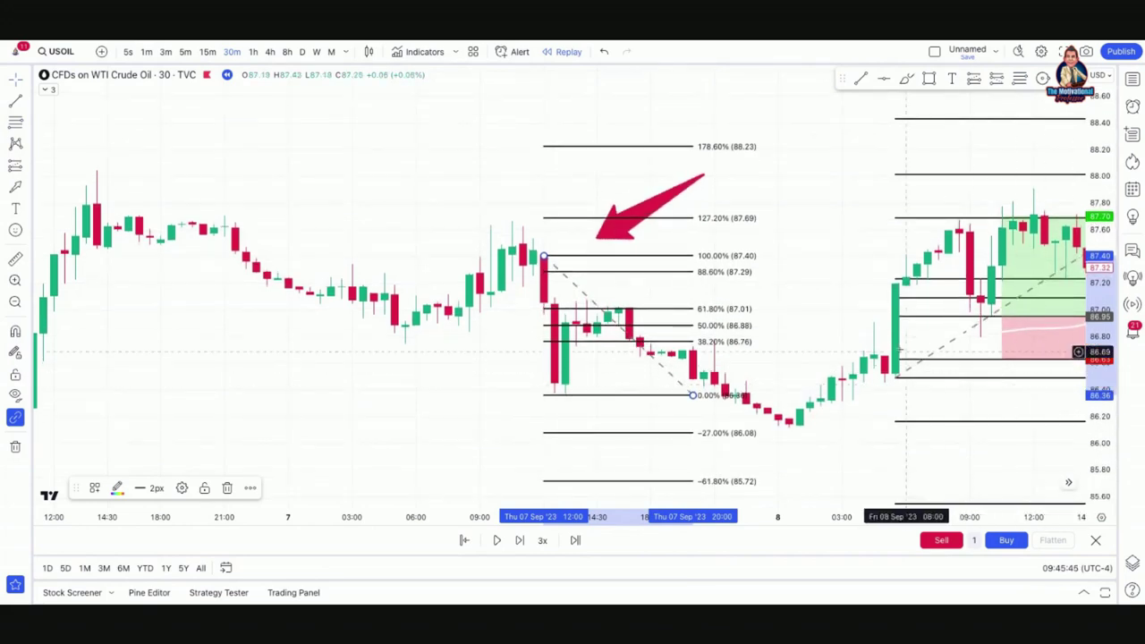
Step: Place a short position at the 61.8% level, 87.01 (7 Sep, 16:00), with stop 87.29 and target 86.36, and deselect it
{"action": "scroll", "coordinate": [784, 281], "scroll_direction": "up", "scroll_amount": 2}
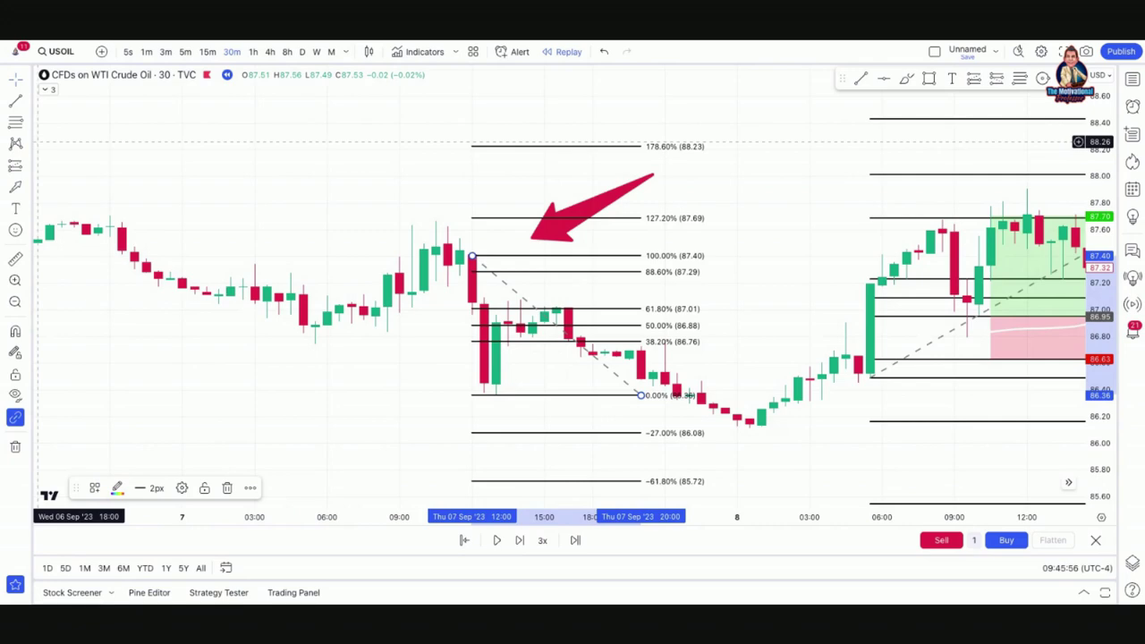
{"action": "left_click", "coordinate": [29, 166]}
{"action": "left_click", "coordinate": [80, 180]}
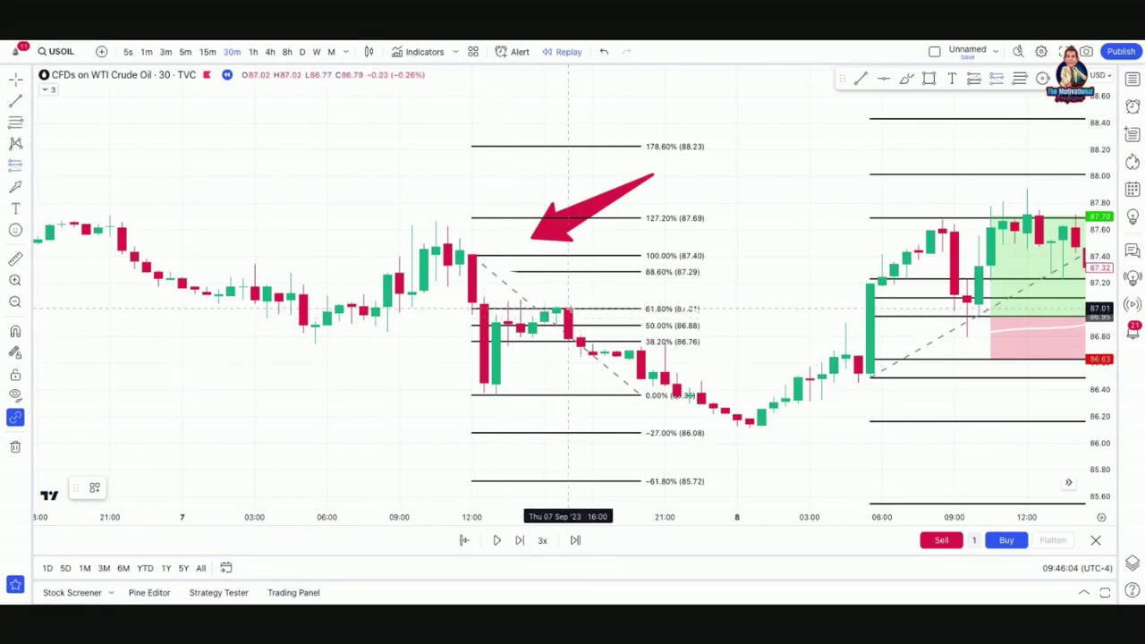
{"action": "left_click", "coordinate": [568, 308]}
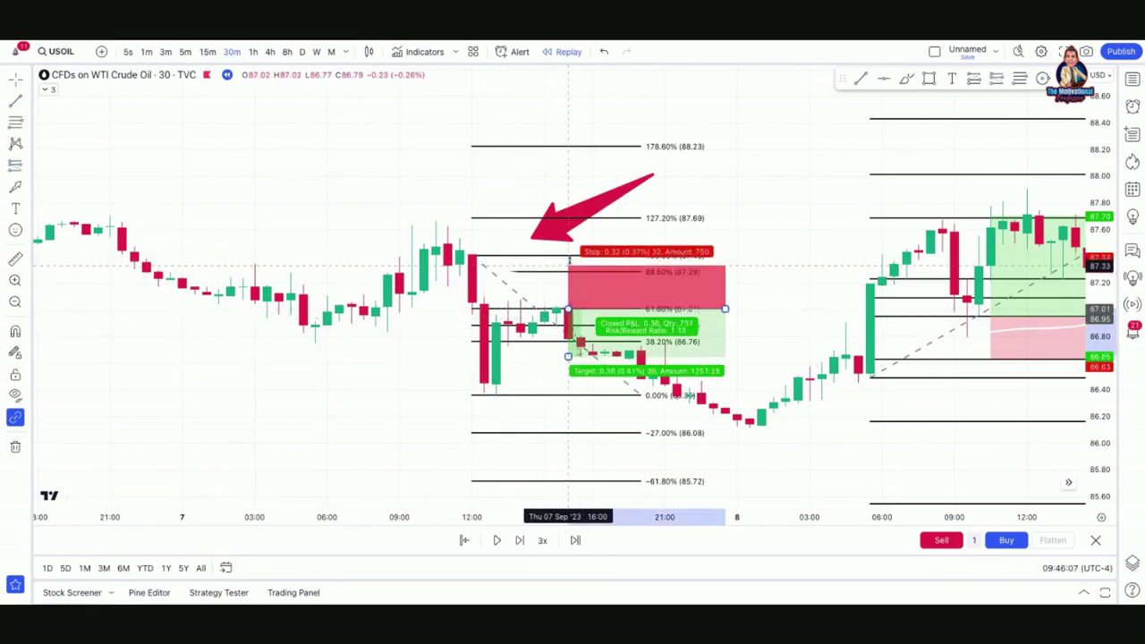
{"action": "left_click_drag", "start_coordinate": [568, 265], "coordinate": [568, 270]}
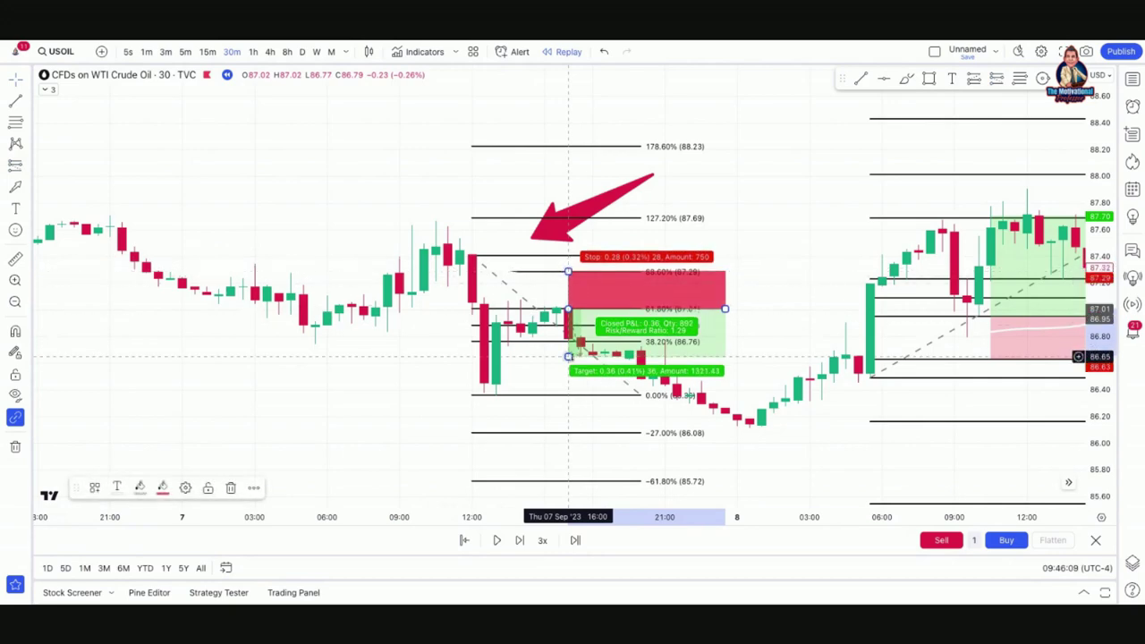
{"action": "left_click_drag", "start_coordinate": [569, 357], "coordinate": [568, 395]}
{"action": "left_click", "coordinate": [789, 306]}
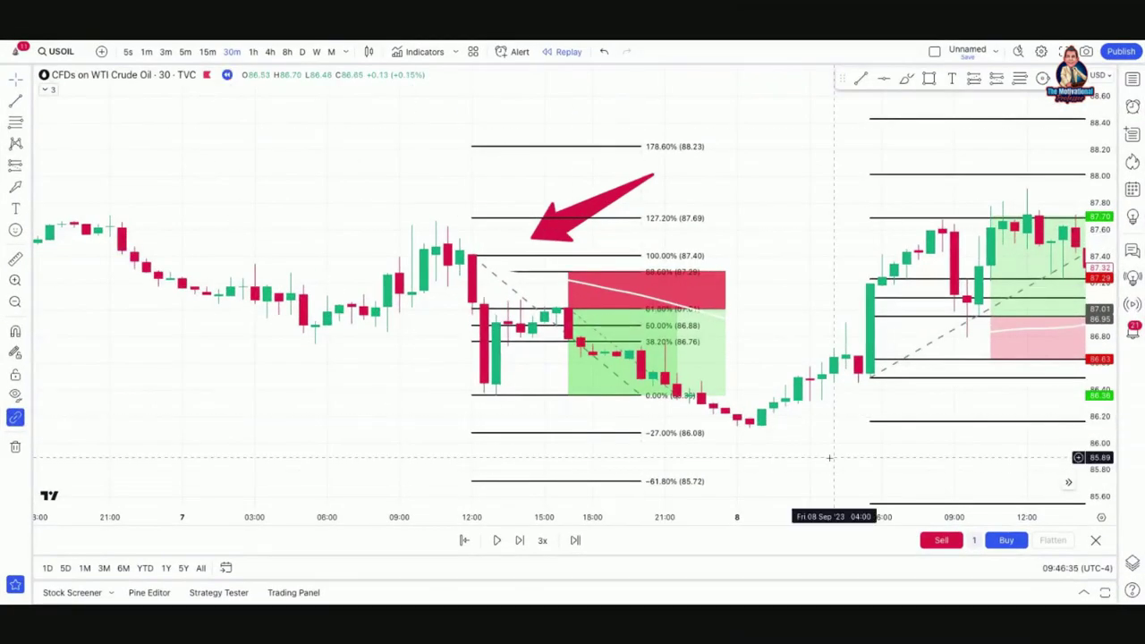
Step: Examine the short setup of 7 September side by side with the long setup of 8 September
{"action": "scroll", "coordinate": [829, 458], "scroll_direction": "down", "scroll_amount": 1}
{"action": "scroll", "coordinate": [829, 458], "scroll_direction": "right", "scroll_amount": 6}
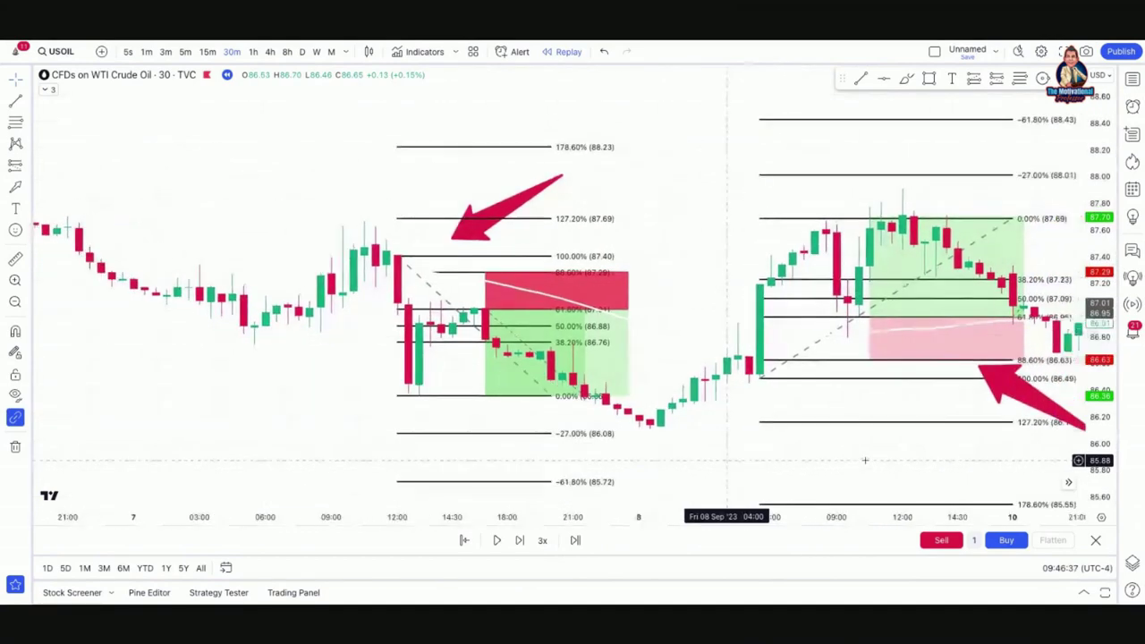
{"action": "left_click_drag", "start_coordinate": [865, 460], "coordinate": [852, 426]}
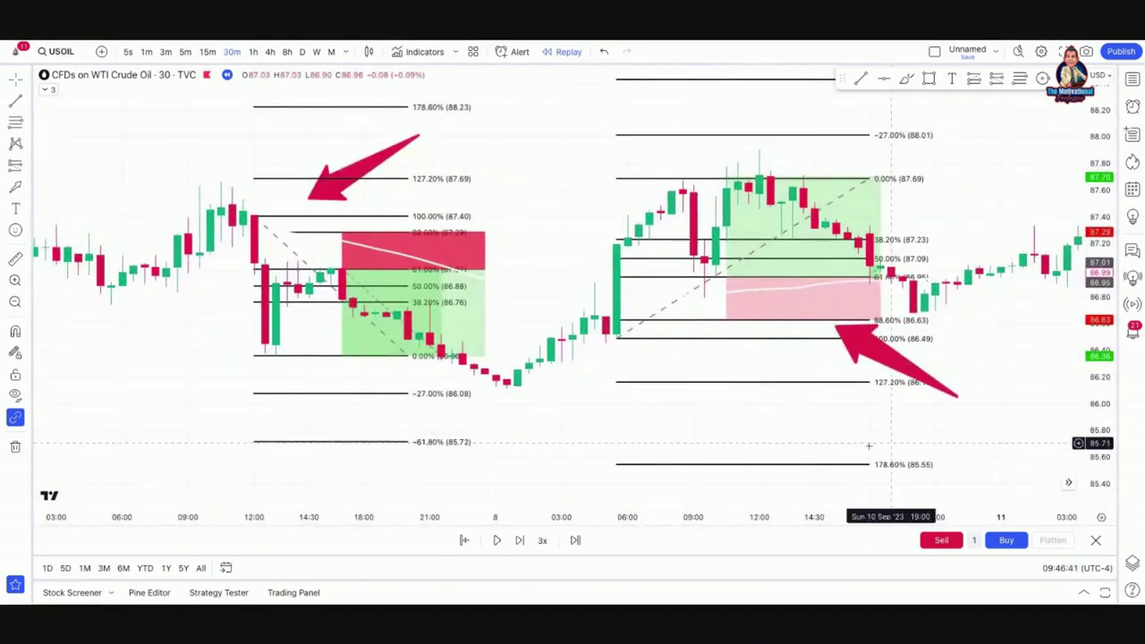
{"action": "mouse_move", "coordinate": [430, 310]}
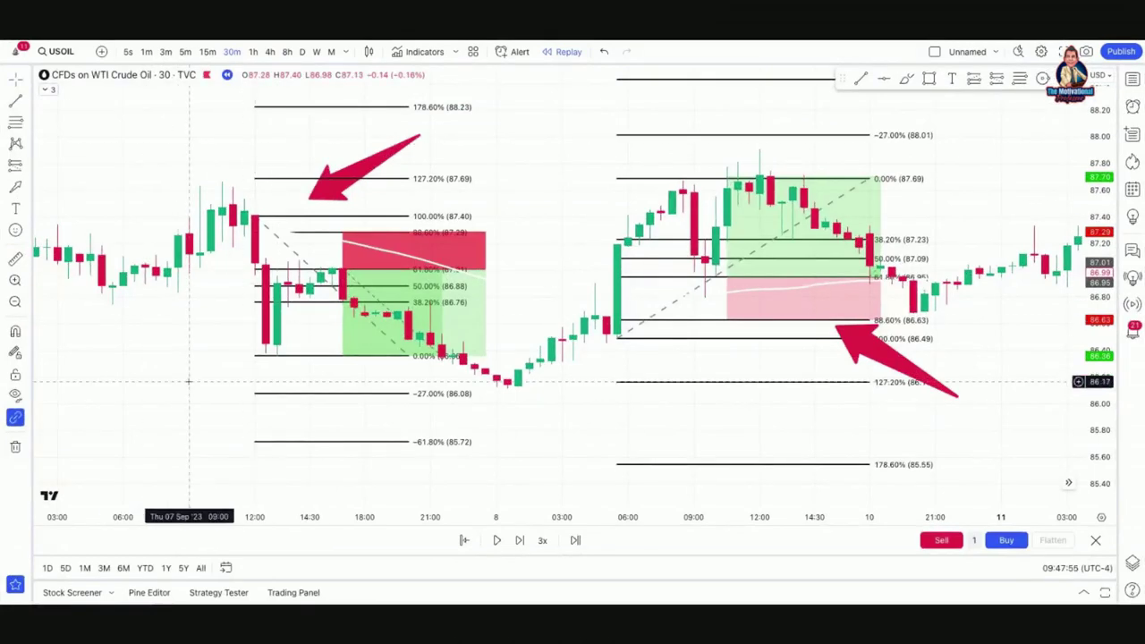
Step: Draw an arrow marker from about 86.64 (7 Sep, 02:30) with its tip at about 86.38 (6 Sep, 16:30), beside the earlier upswing
{"action": "left_click_drag", "start_coordinate": [189, 382], "coordinate": [658, 392]}
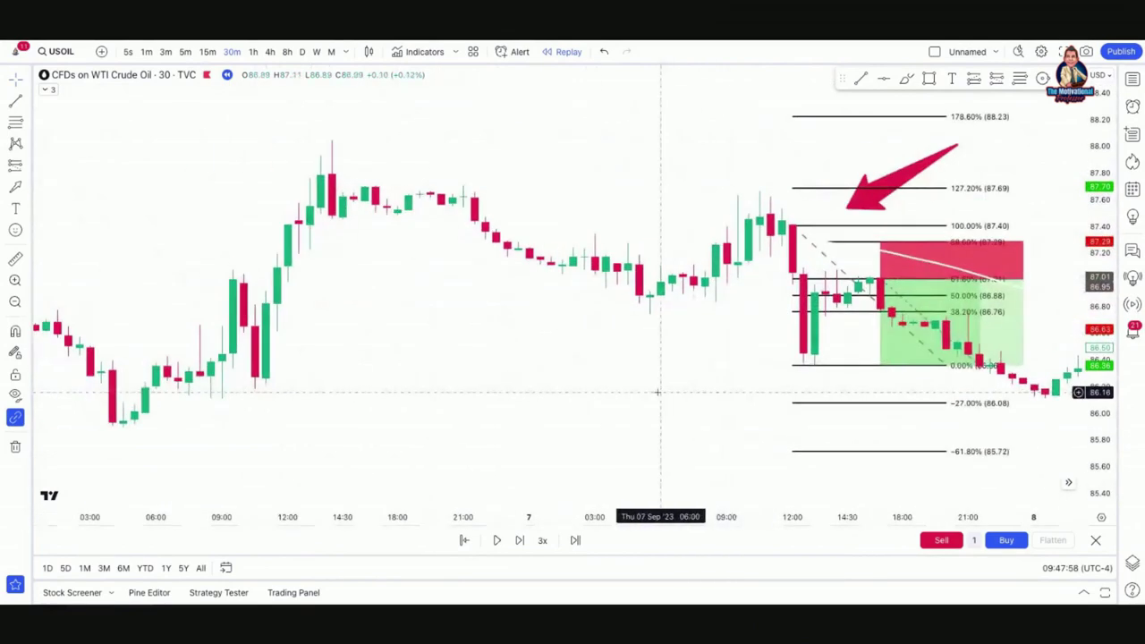
{"action": "scroll", "coordinate": [657, 392], "scroll_direction": "down", "scroll_amount": 3}
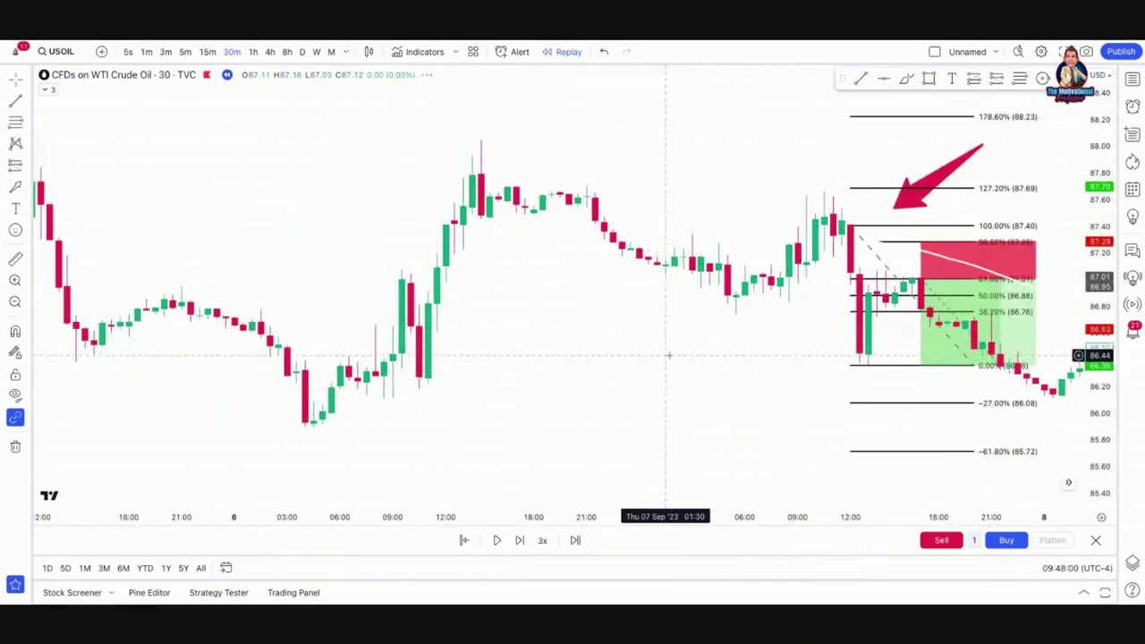
{"action": "scroll", "coordinate": [669, 355], "scroll_direction": "down", "scroll_amount": 3}
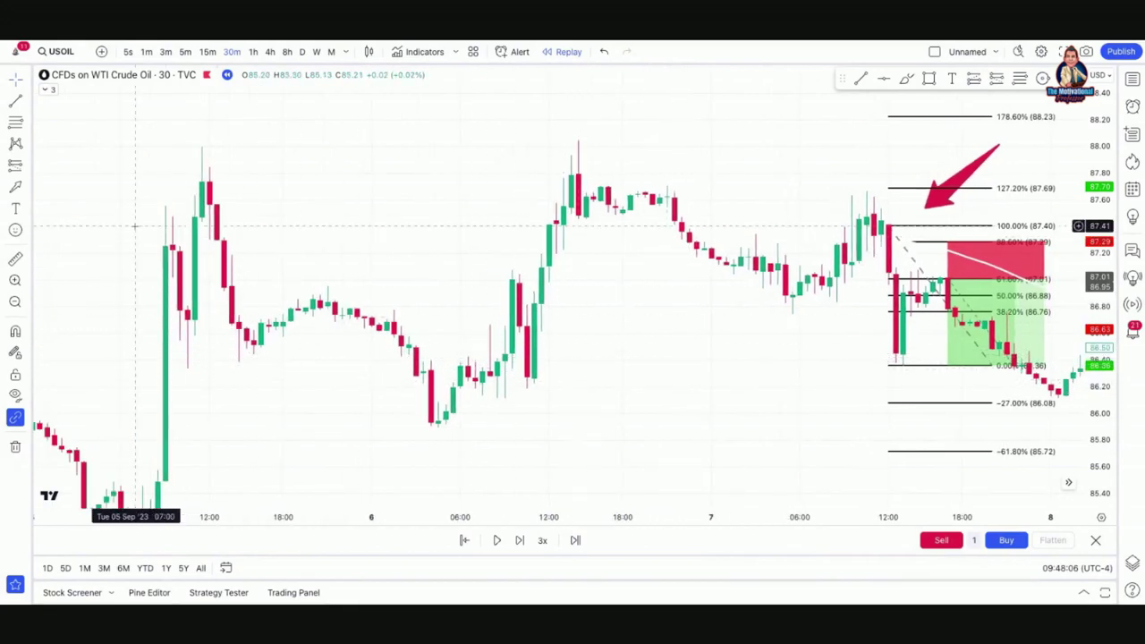
{"action": "left_click", "coordinate": [30, 125]}
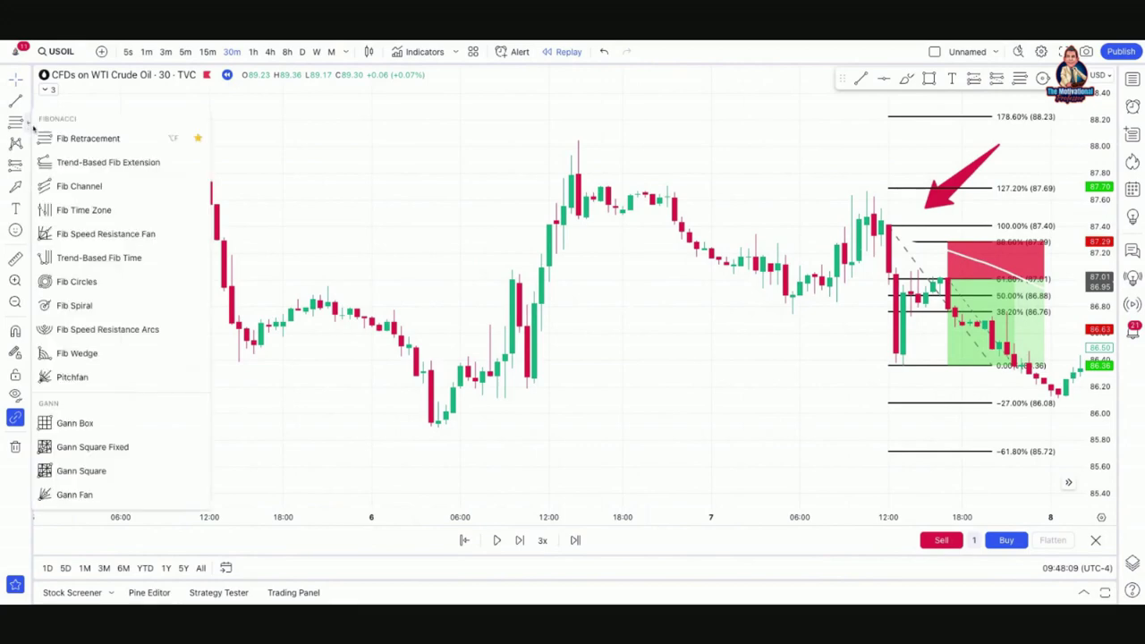
{"action": "left_click", "coordinate": [534, 385]}
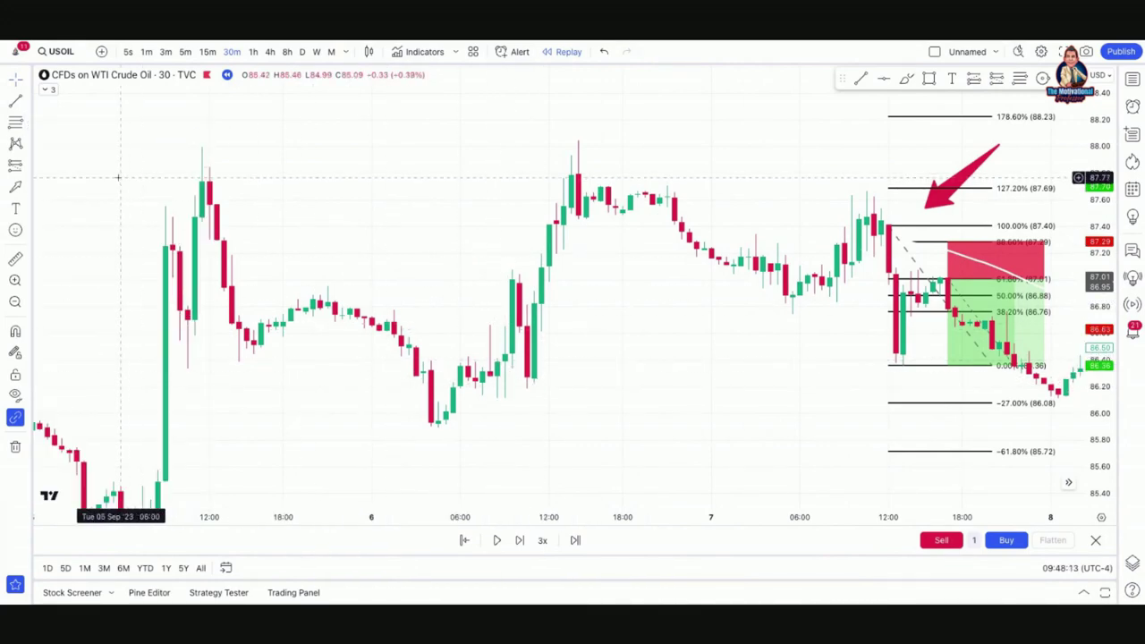
{"action": "mouse_move", "coordinate": [748, 328]}
{"action": "left_mouse_down"}
{"action": "mouse_move", "coordinate": [626, 384]}
{"action": "mouse_move", "coordinate": [524, 360]}
{"action": "mouse_move", "coordinate": [529, 299]}
{"action": "mouse_move", "coordinate": [524, 384]}
{"action": "mouse_move", "coordinate": [529, 289]}
{"action": "mouse_move", "coordinate": [528, 358]}
{"action": "mouse_move", "coordinate": [540, 368]}
{"action": "mouse_move", "coordinate": [524, 358]}
{"action": "mouse_move", "coordinate": [581, 370]}
{"action": "mouse_move", "coordinate": [634, 332]}
{"action": "mouse_move", "coordinate": [631, 363]}
{"action": "left_mouse_up"}
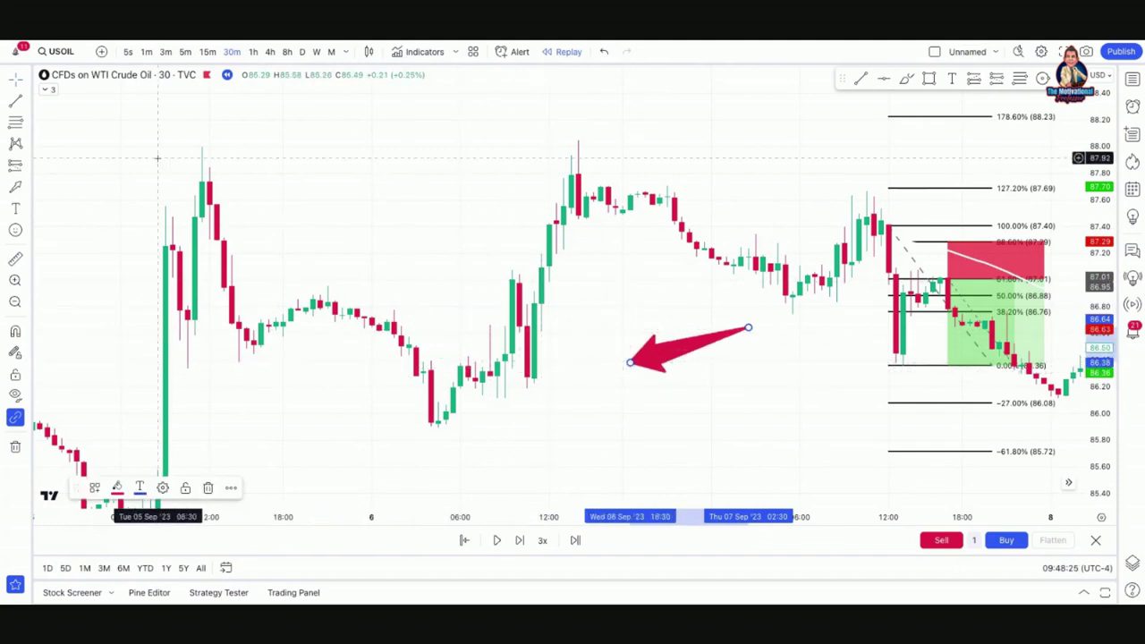
Step: Draw a Fib Retracement from the green candle's base at about 86.23 (6 Sep, 11:00) up to about 88.05 at 05:00 on 7 Sep
{"action": "left_click", "coordinate": [15, 122]}
{"action": "left_click", "coordinate": [195, 251]}
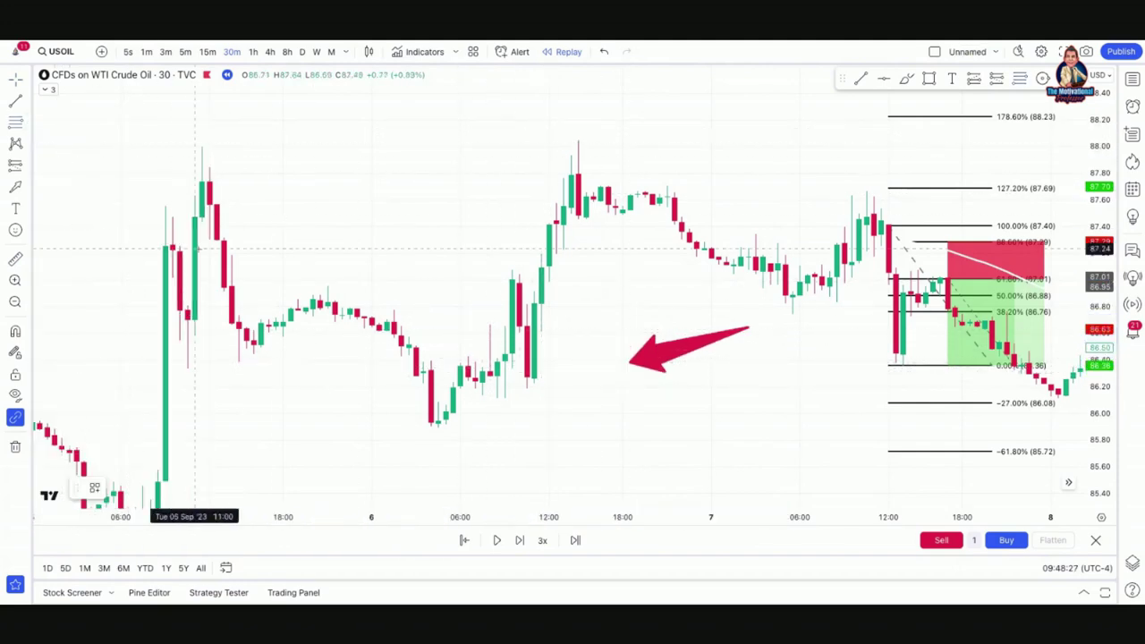
{"action": "left_click", "coordinate": [534, 384]}
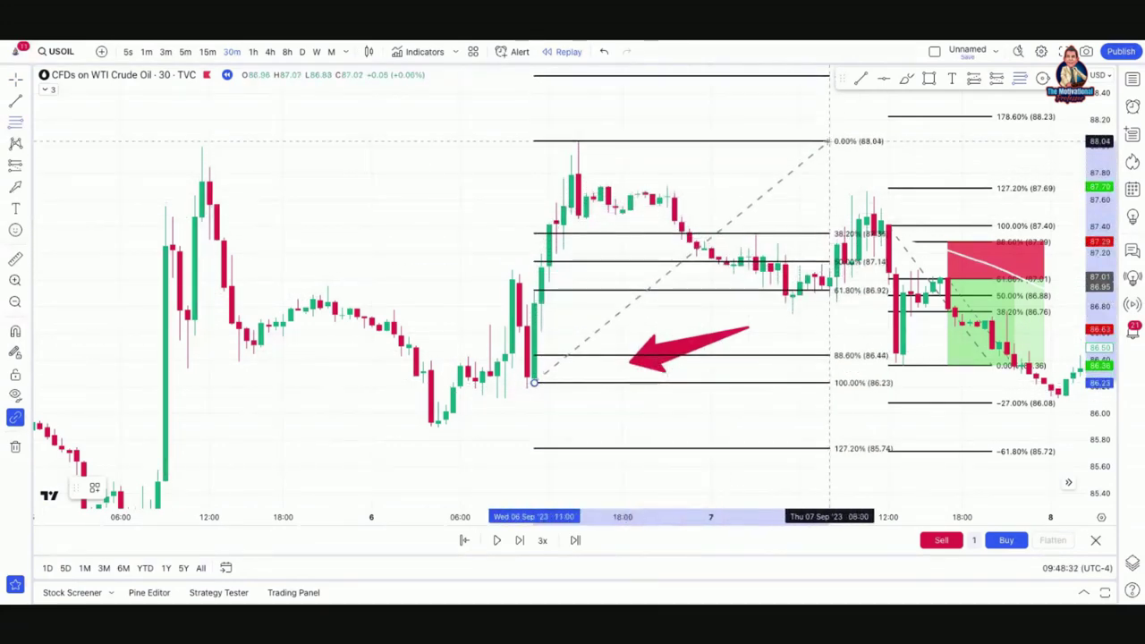
{"action": "left_click", "coordinate": [785, 139]}
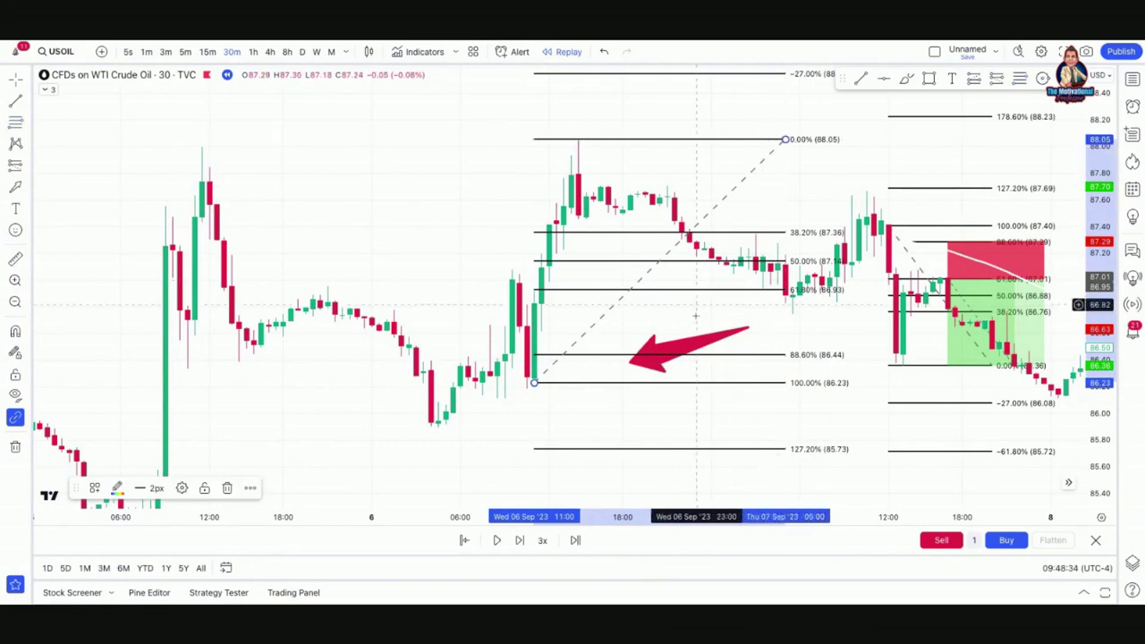
Step: Delete the arrow marker beside the 6 September upswing
{"action": "mouse_move", "coordinate": [632, 360]}
{"action": "left_mouse_down"}
{"action": "mouse_move", "coordinate": [608, 162]}
{"action": "mouse_move", "coordinate": [593, 148]}
{"action": "mouse_move", "coordinate": [586, 223]}
{"action": "mouse_move", "coordinate": [578, 141]}
{"action": "mouse_move", "coordinate": [614, 302]}
{"action": "mouse_move", "coordinate": [710, 332]}
{"action": "mouse_move", "coordinate": [763, 331]}
{"action": "mouse_move", "coordinate": [777, 298]}
{"action": "mouse_move", "coordinate": [704, 305]}
{"action": "left_mouse_up"}
{"action": "key", "text": "Delete"}
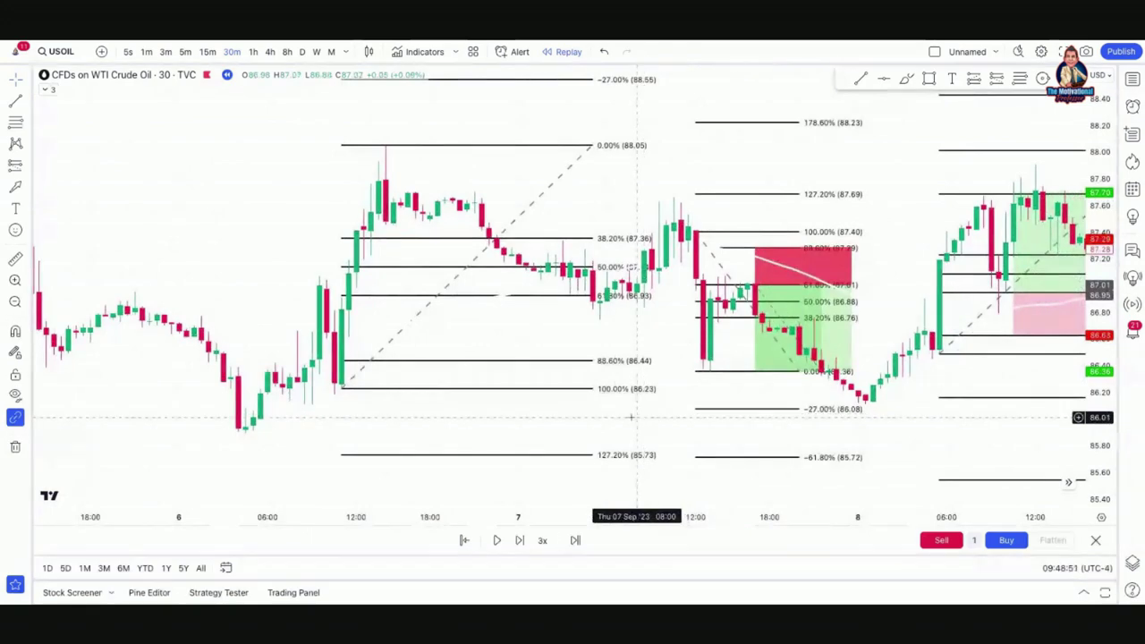
Step: Place a long position at the 61.8% level, 86.93 (7 Sep, 05:00), with target 88.04 and stop 86.44
{"action": "left_click", "coordinate": [27, 143]}
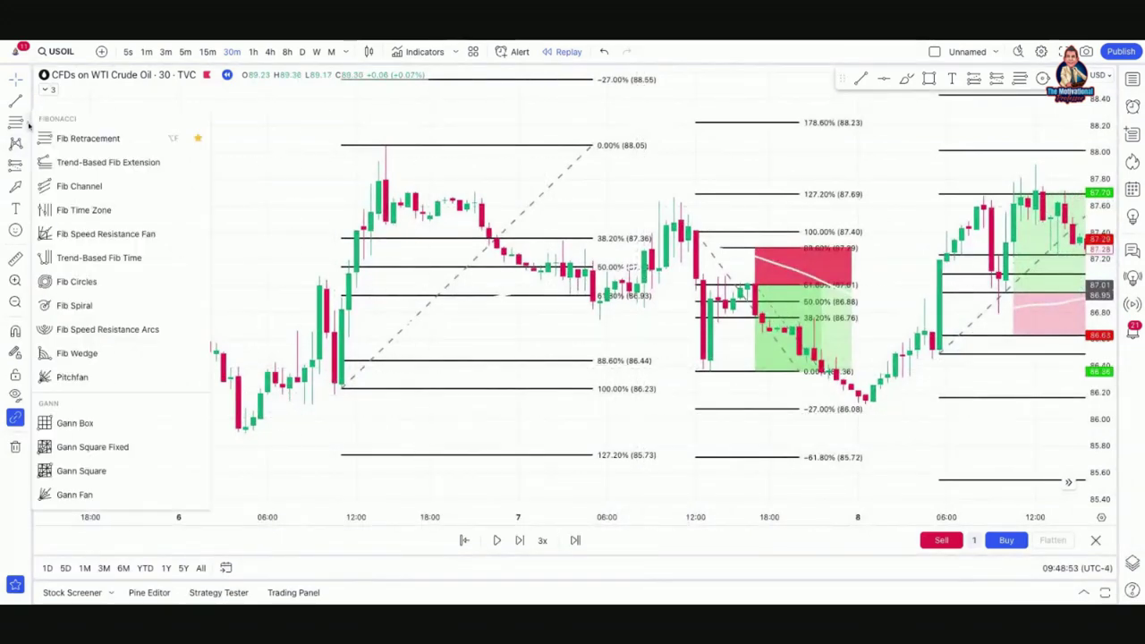
{"action": "left_click", "coordinate": [89, 136]}
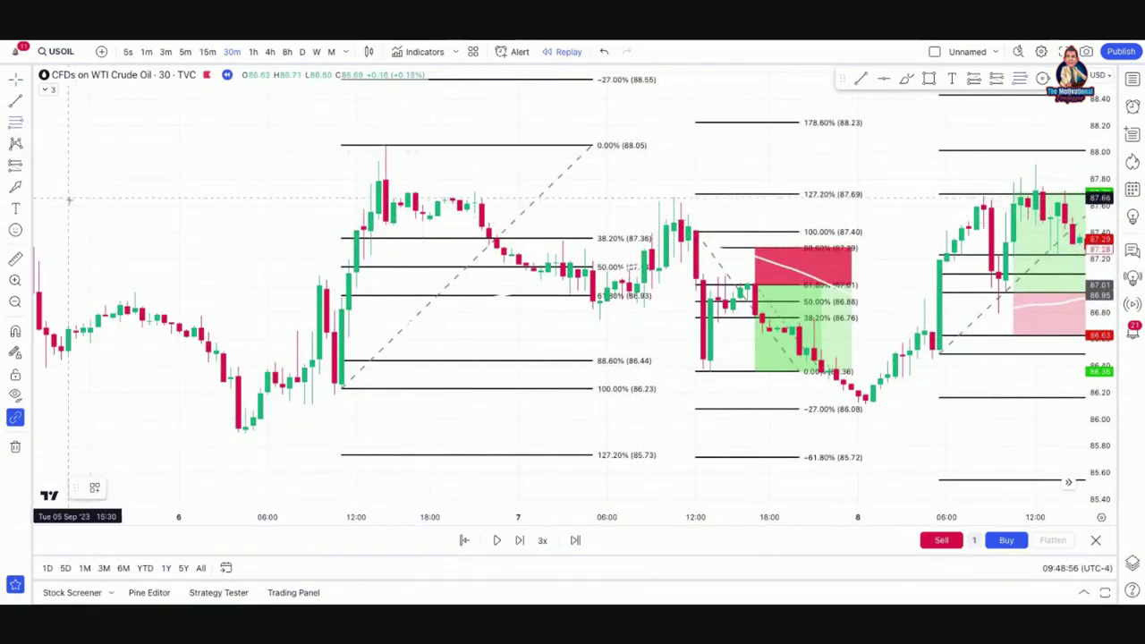
{"action": "left_click", "coordinate": [29, 167]}
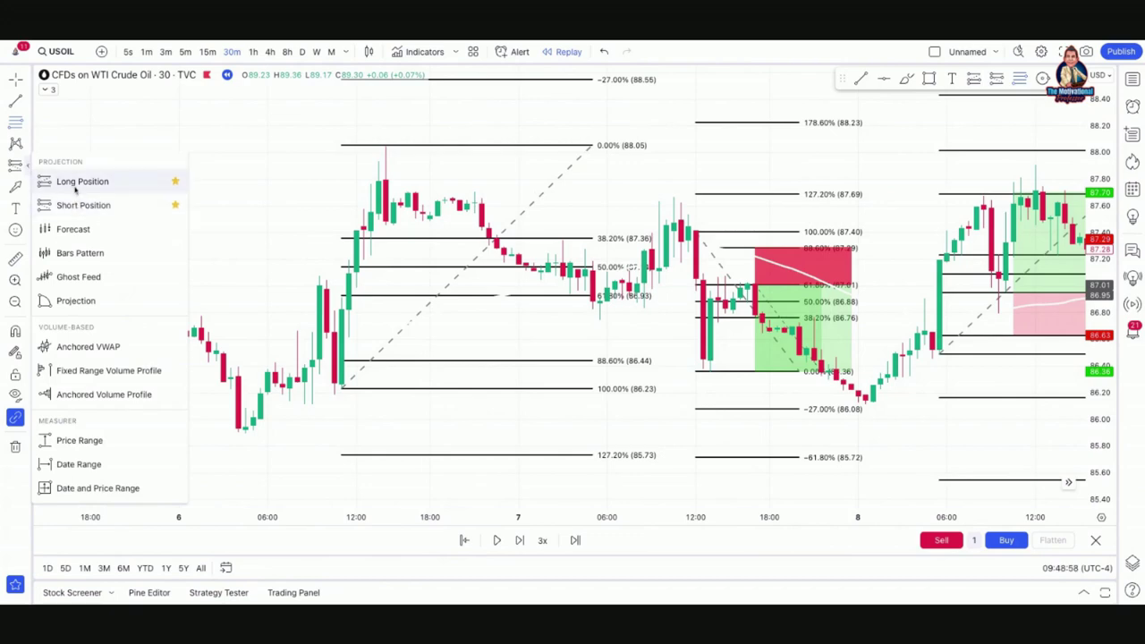
{"action": "left_click", "coordinate": [75, 182]}
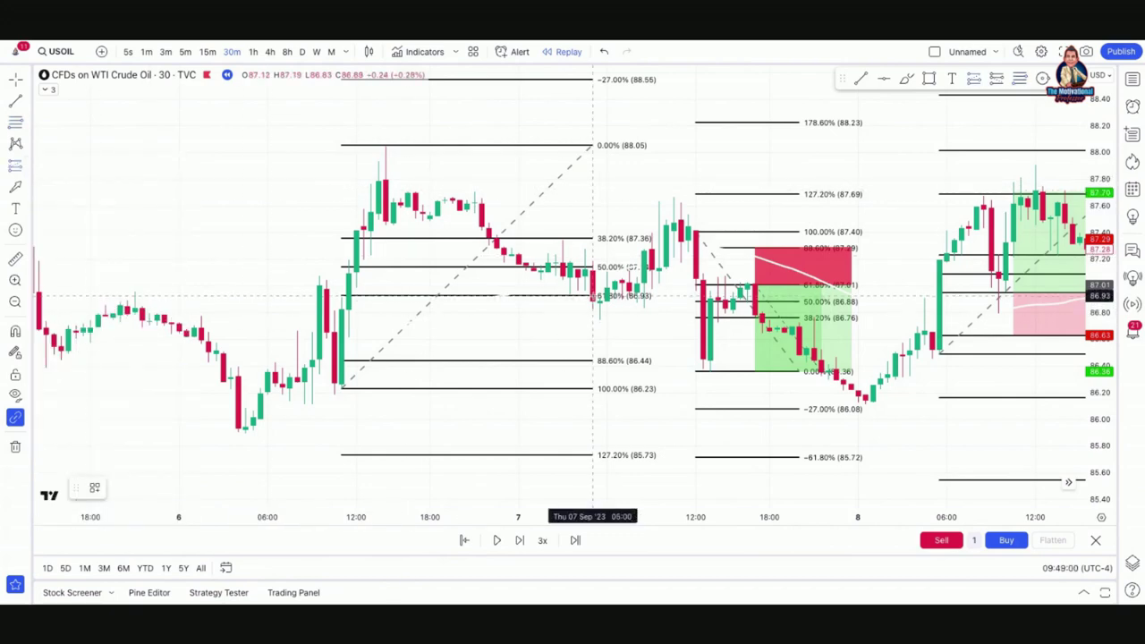
{"action": "left_click", "coordinate": [592, 295]}
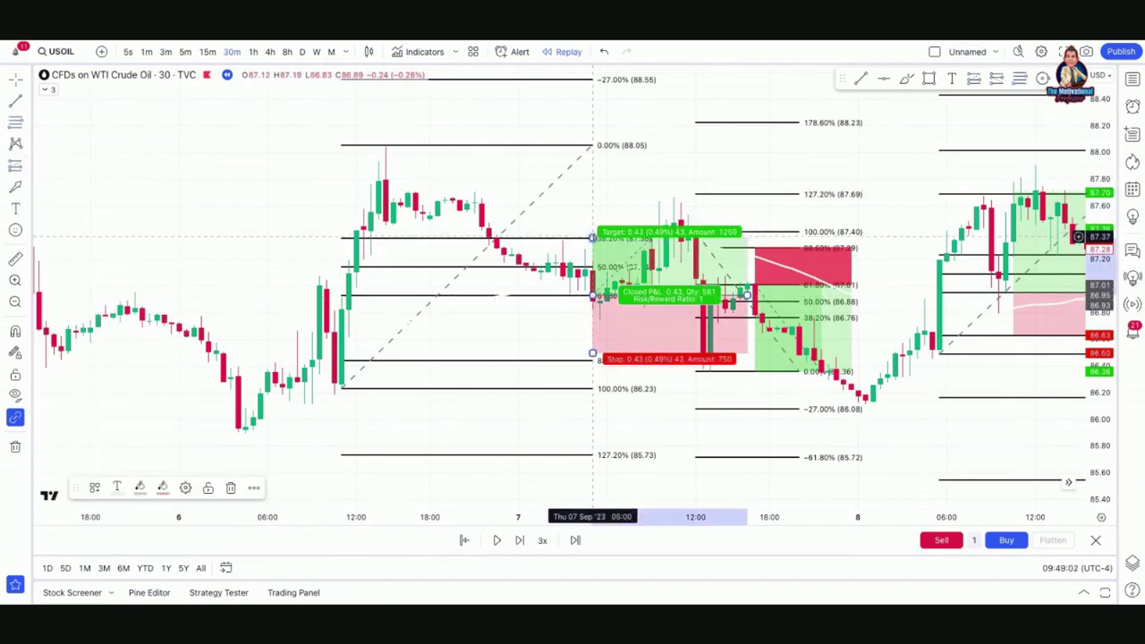
{"action": "left_click_drag", "start_coordinate": [592, 230], "coordinate": [592, 146]}
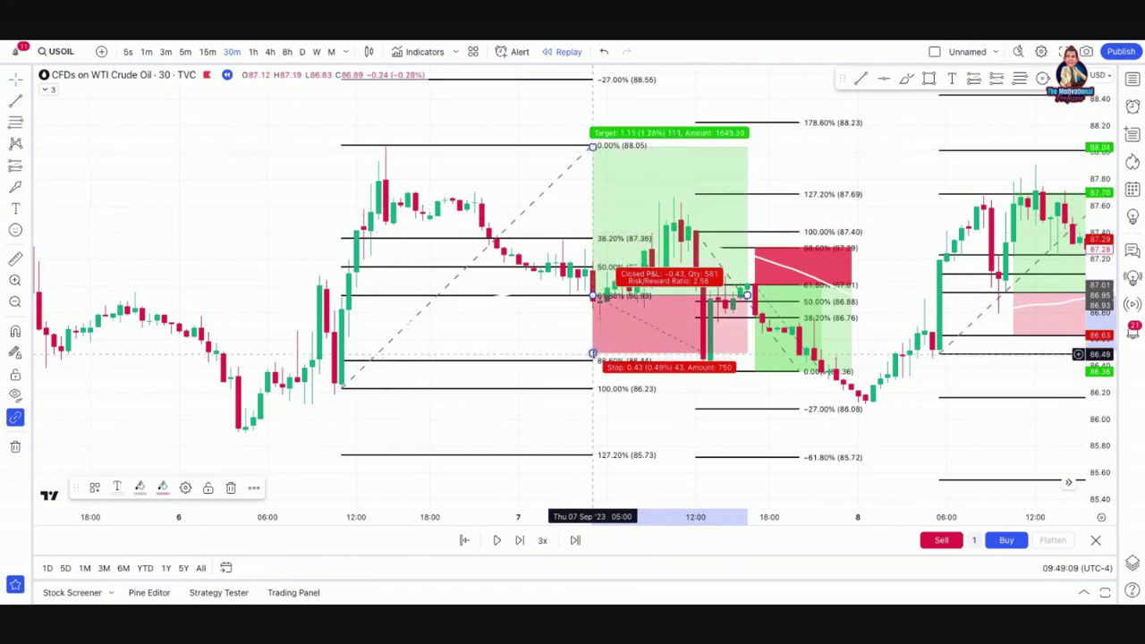
{"action": "left_click_drag", "start_coordinate": [592, 354], "coordinate": [598, 362]}
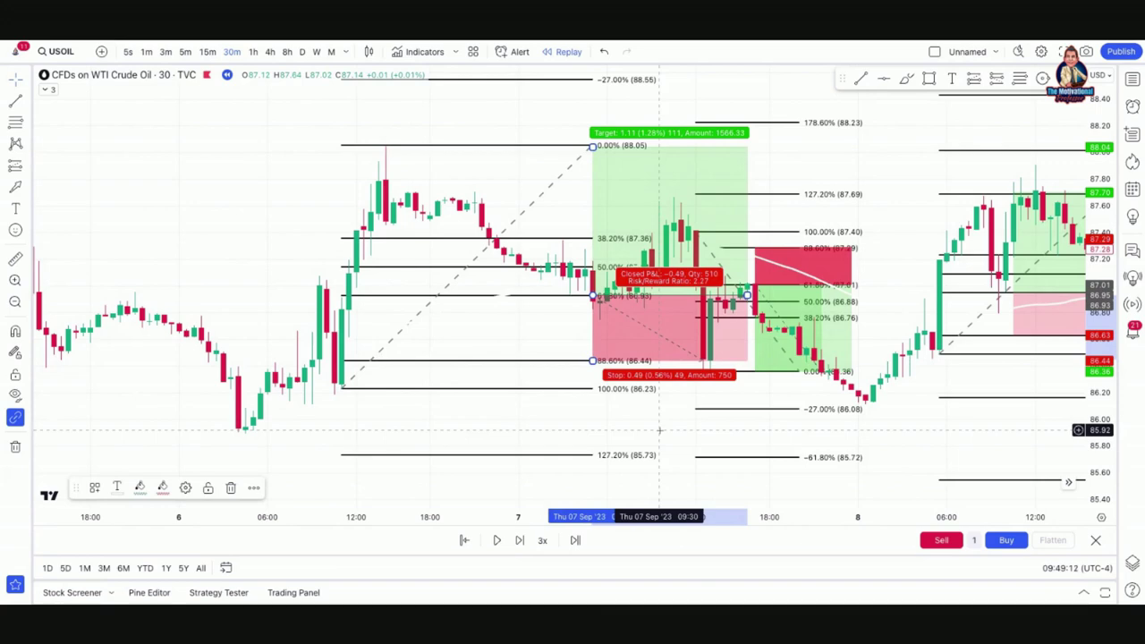
Step: Delete the Fib Retracement drawn on the 7 September downswing, leaving the short position in place
{"action": "left_click_drag", "start_coordinate": [660, 431], "coordinate": [673, 430]}
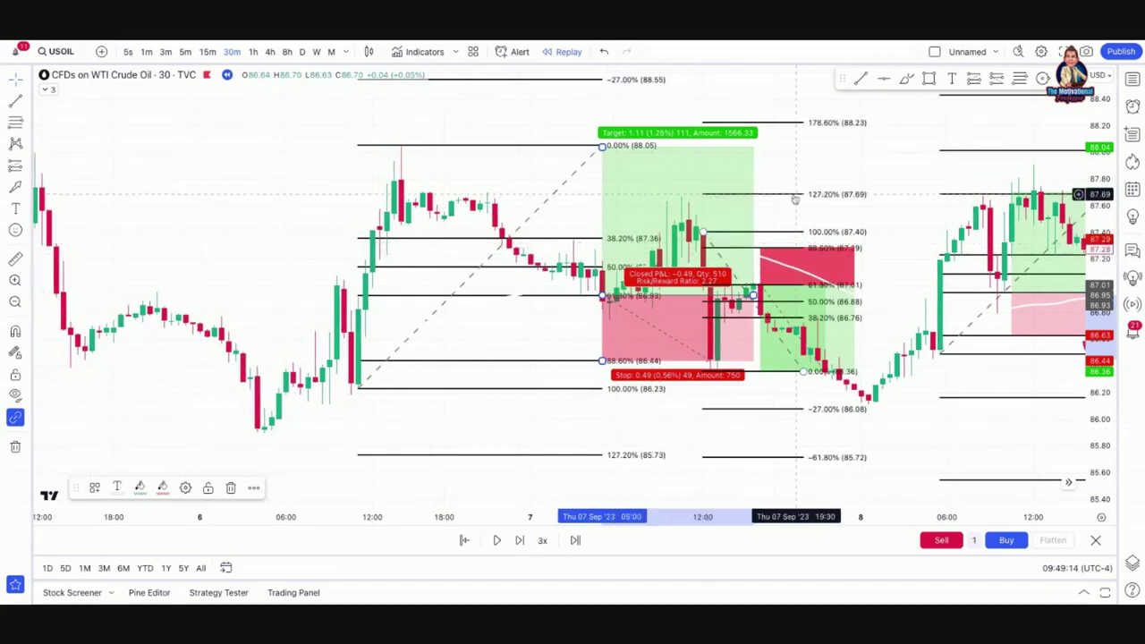
{"action": "key", "text": "Delete"}
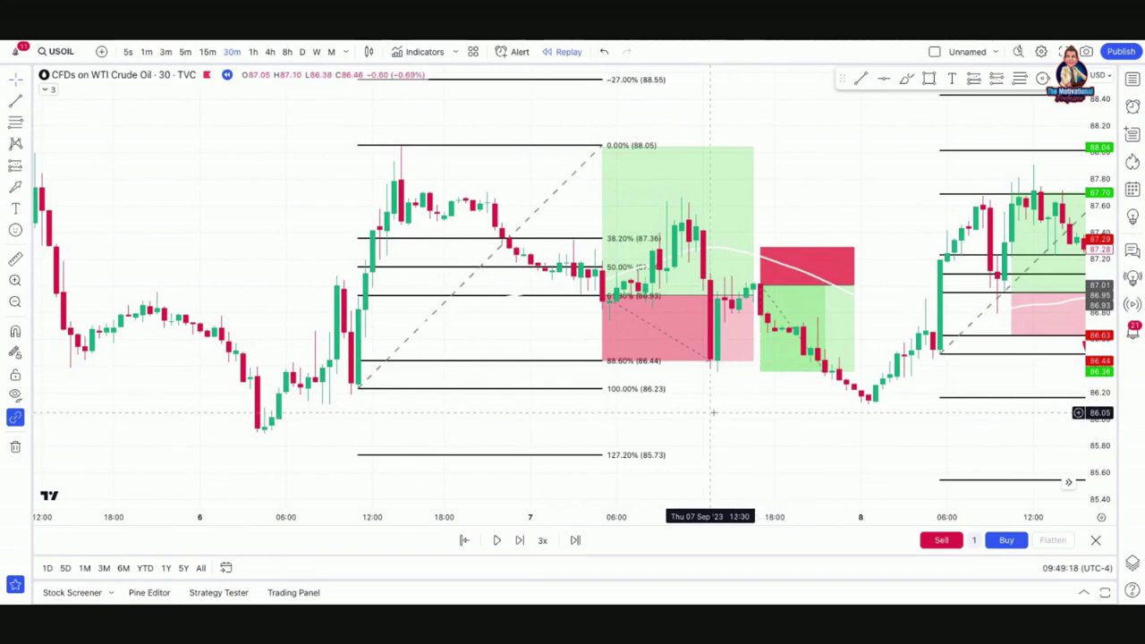
Step: Draw an arrow marker from about 87.64 (7 Sep, 13:00) to about 87.72 (7 Sep, 05:00) and remove it
{"action": "left_click_drag", "start_coordinate": [713, 412], "coordinate": [621, 268]}
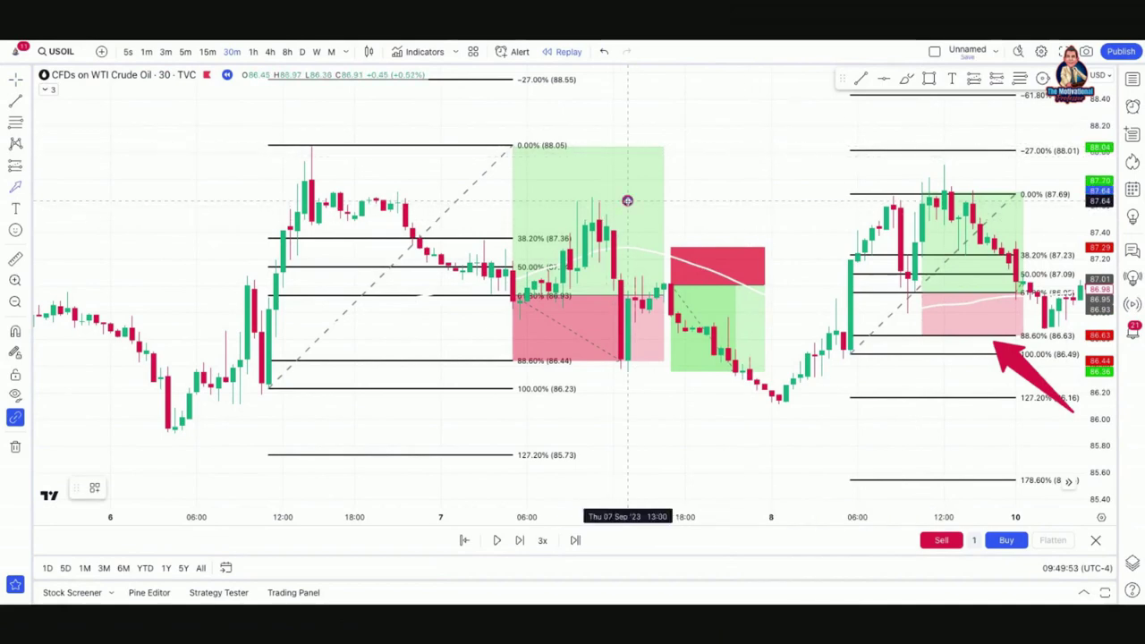
{"action": "mouse_move", "coordinate": [628, 200]}
{"action": "left_mouse_down"}
{"action": "mouse_move", "coordinate": [426, 183]}
{"action": "mouse_move", "coordinate": [318, 196]}
{"action": "mouse_move", "coordinate": [427, 179]}
{"action": "mouse_move", "coordinate": [331, 154]}
{"action": "mouse_move", "coordinate": [316, 154]}
{"action": "mouse_move", "coordinate": [373, 184]}
{"action": "mouse_move", "coordinate": [419, 167]}
{"action": "mouse_move", "coordinate": [352, 164]}
{"action": "mouse_move", "coordinate": [409, 179]}
{"action": "mouse_move", "coordinate": [599, 188]}
{"action": "mouse_move", "coordinate": [624, 213]}
{"action": "mouse_move", "coordinate": [591, 199]}
{"action": "mouse_move", "coordinate": [312, 187]}
{"action": "mouse_move", "coordinate": [512, 190]}
{"action": "left_mouse_up"}
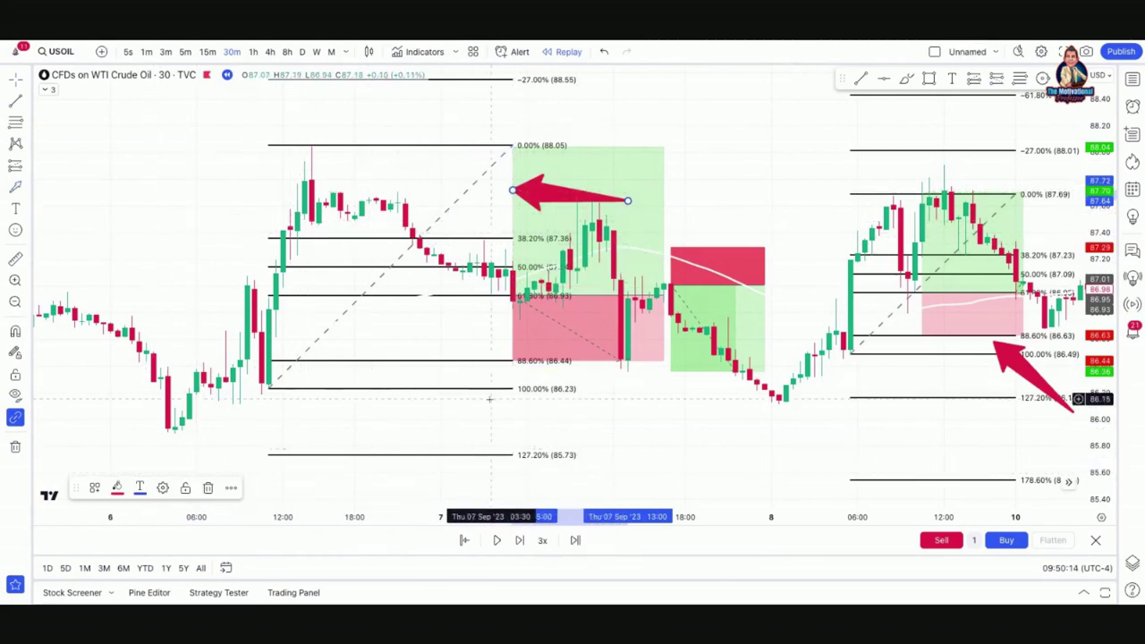
{"action": "key", "text": "Escape"}
Step: Draw a rectangle between about 87.62 and 87.86, from 12:00 on 6 September to late on 7 September, and deselect it
{"action": "mouse_move", "coordinate": [281, 171]}
{"action": "left_mouse_down"}
{"action": "mouse_move", "coordinate": [371, 203]}
{"action": "mouse_move", "coordinate": [757, 203]}
{"action": "left_mouse_up"}
{"action": "key", "text": "Escape"}
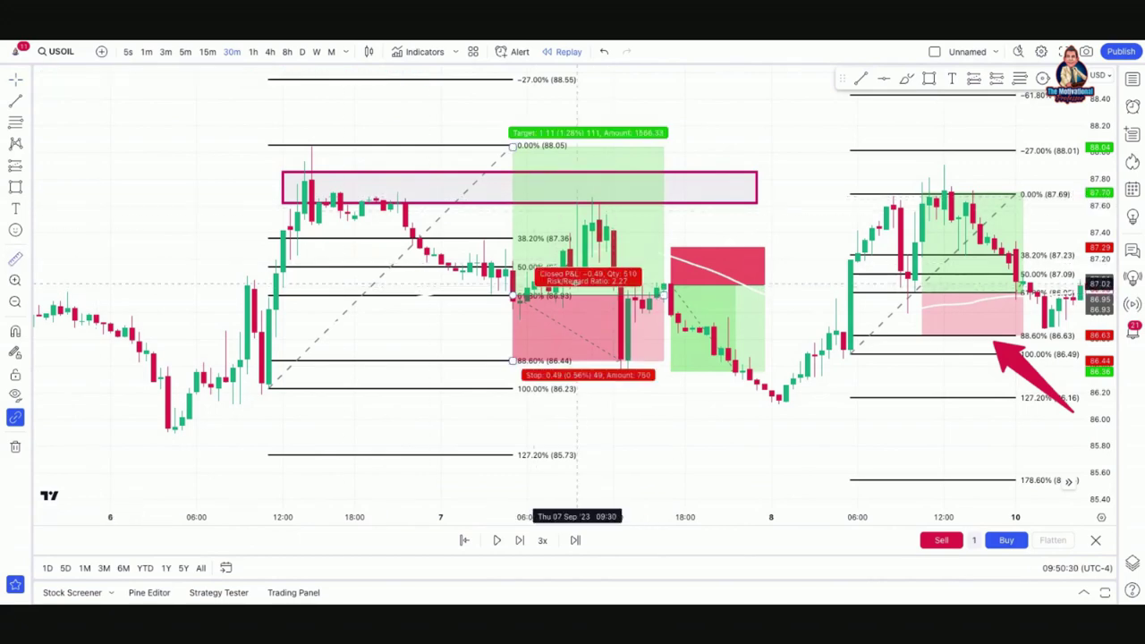
Step: Measure the price move from the long position's entry up to the lower edge of the rectangle
{"action": "left_click", "coordinate": [592, 292], "text": "shift"}
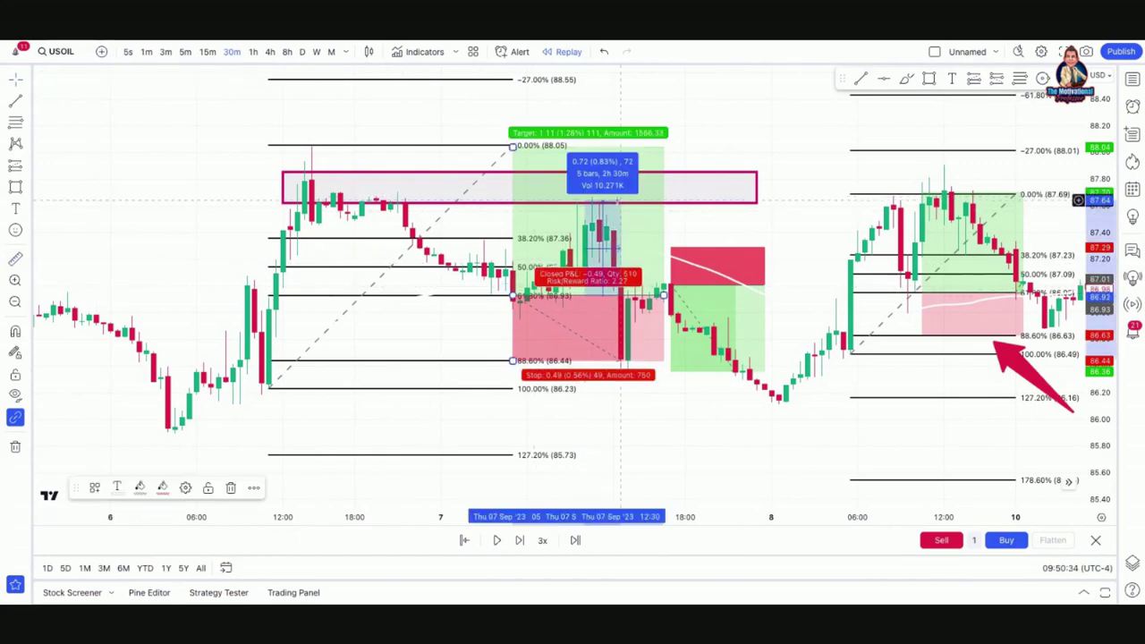